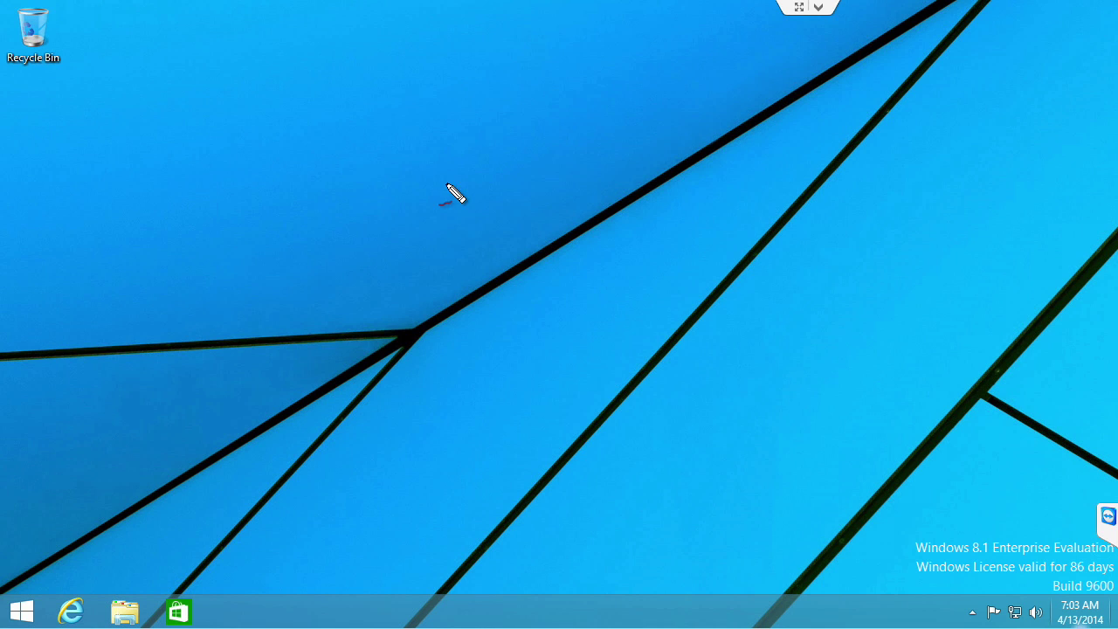
drag(450, 187, 462, 197)
mouse_move(582, 176)
mouse_down()
mouse_move(573, 187)
mouse_move(599, 185)
mouse_up()
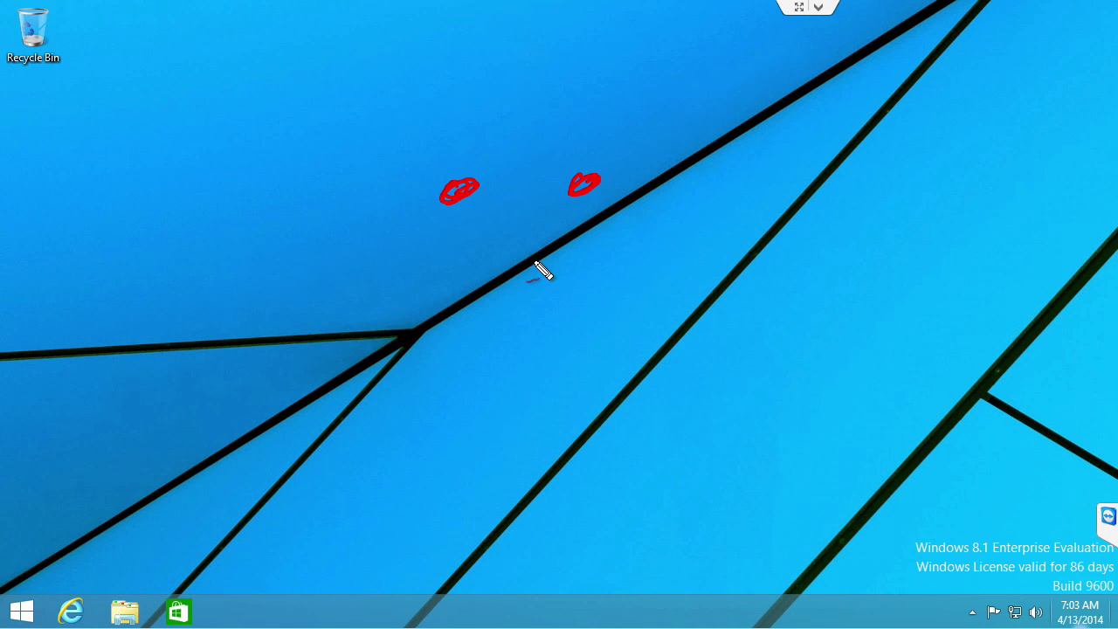
drag(512, 281, 531, 272)
mouse_move(442, 341)
mouse_down()
mouse_move(481, 373)
mouse_move(611, 334)
mouse_up()
drag(712, 171, 726, 232)
drag(642, 148, 707, 166)
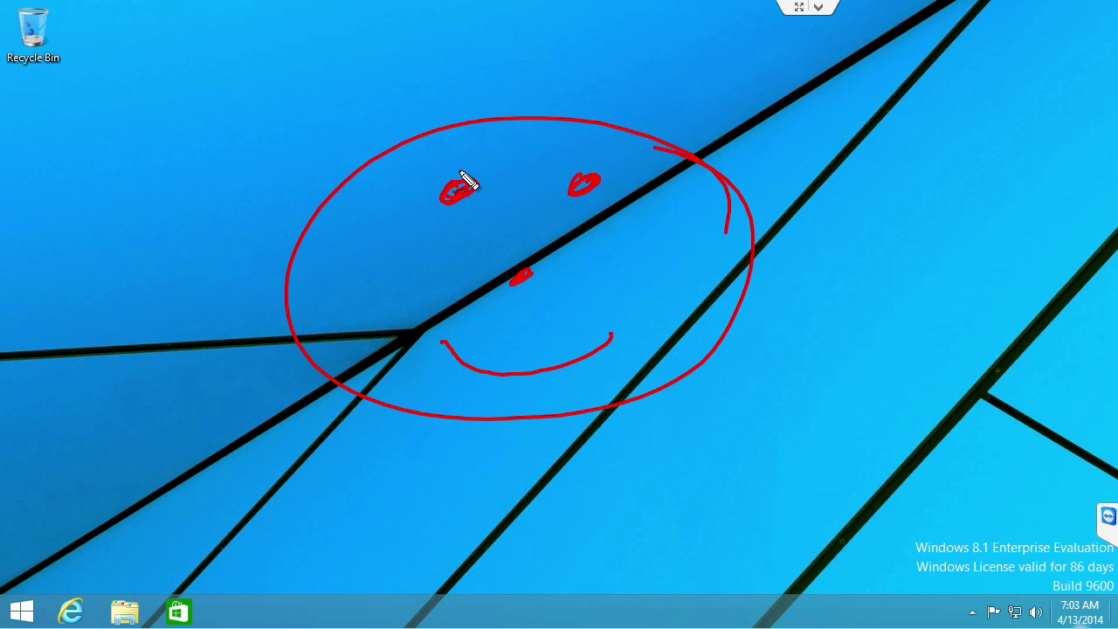
mouse_move(733, 528)
mouse_down()
mouse_move(656, 602)
mouse_move(678, 603)
mouse_up()
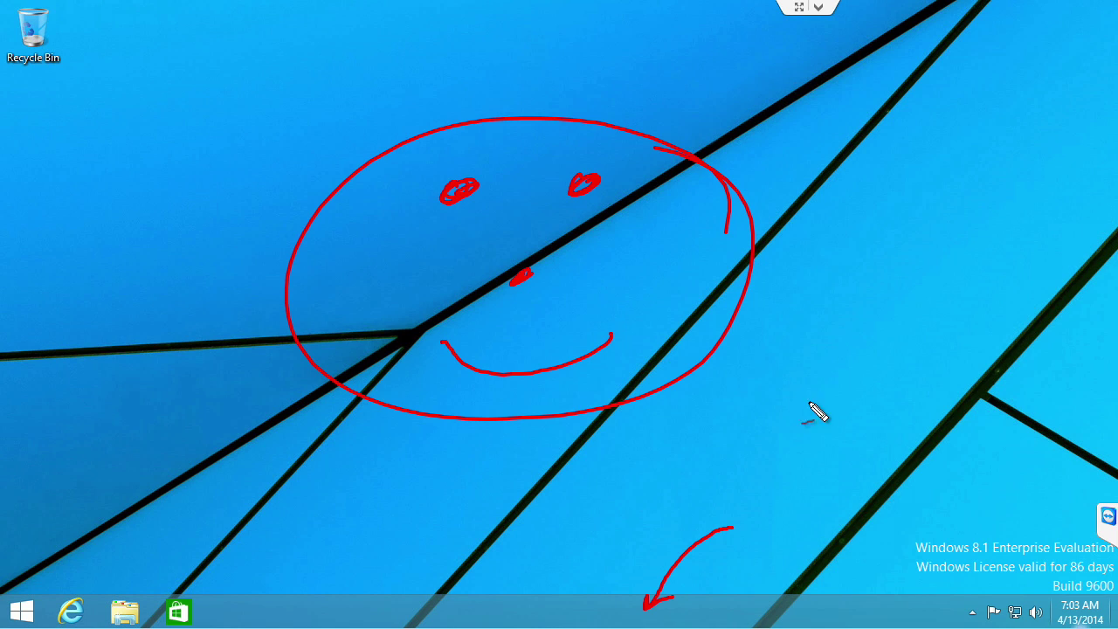
mouse_move(799, 409)
mouse_down()
mouse_move(801, 425)
mouse_move(856, 384)
mouse_move(866, 444)
mouse_move(817, 362)
mouse_up()
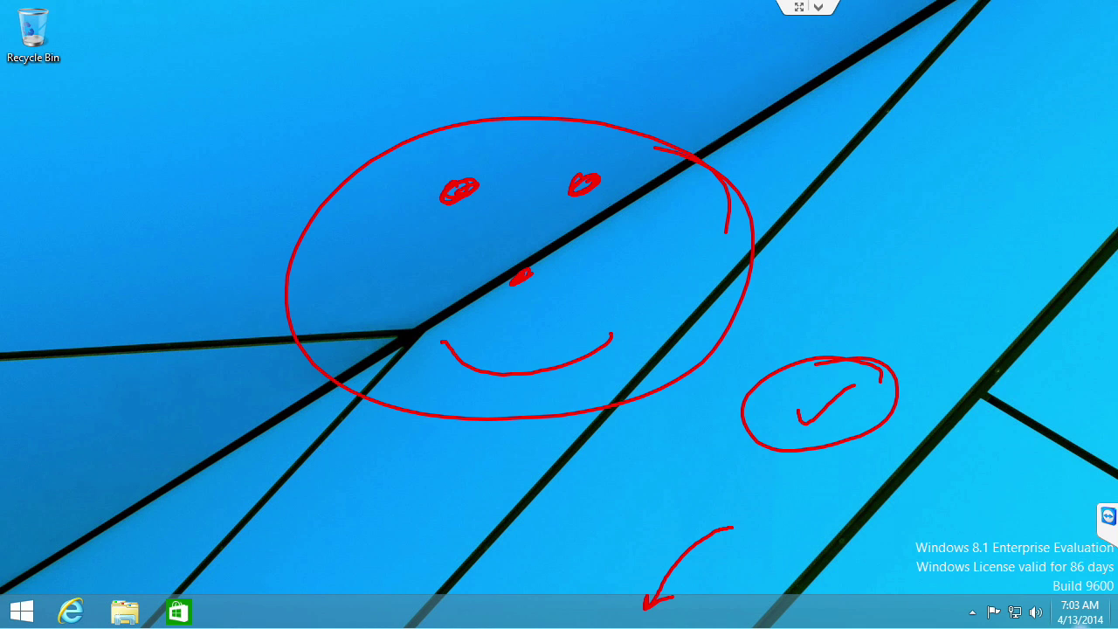
key(Escape)
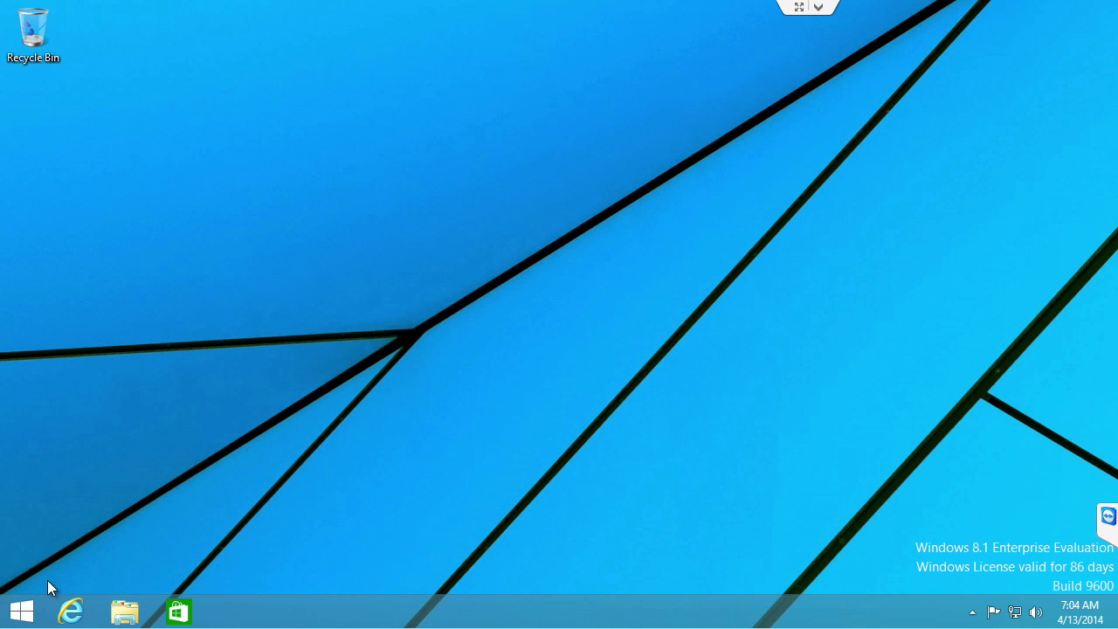
Open the Start screen, try its Power and Search buttons, and close the search pane.
click(22, 619)
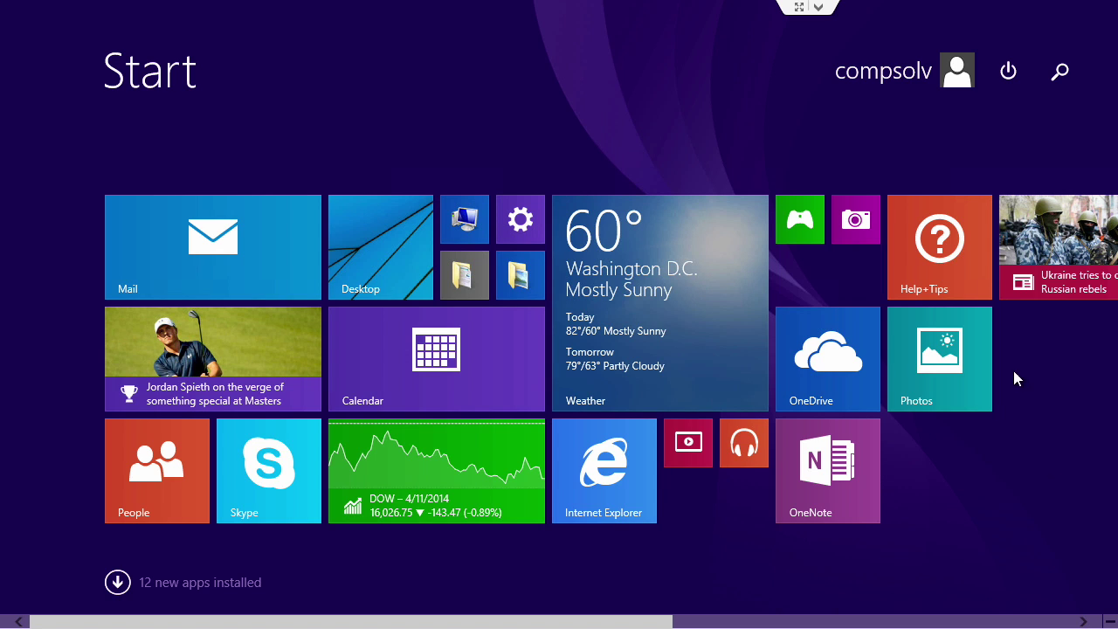
click(1009, 74)
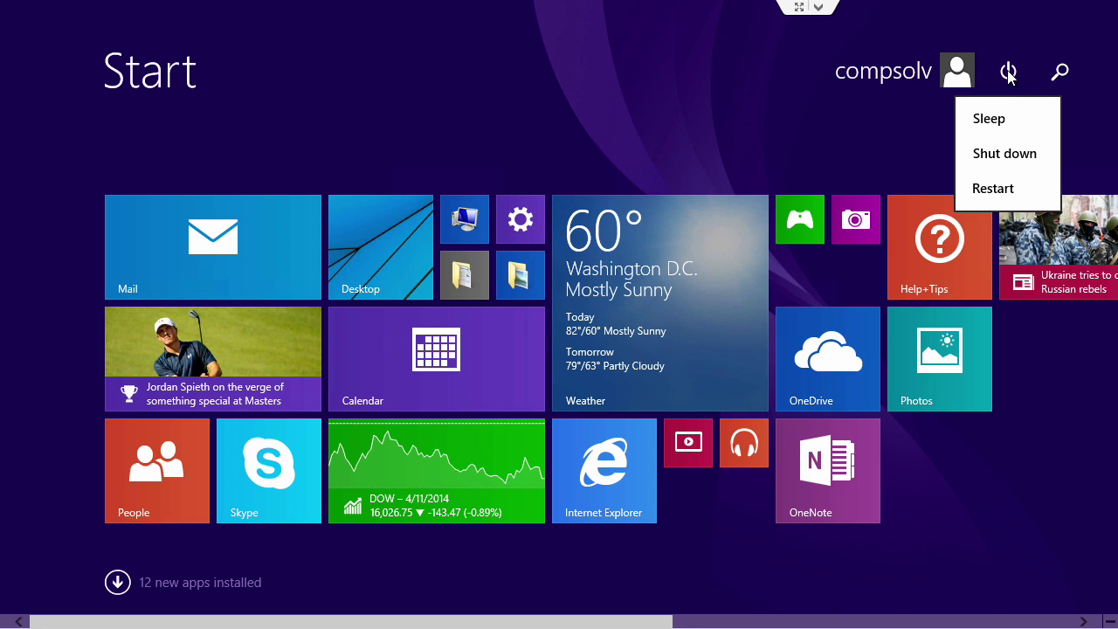
click(1062, 75)
click(1061, 71)
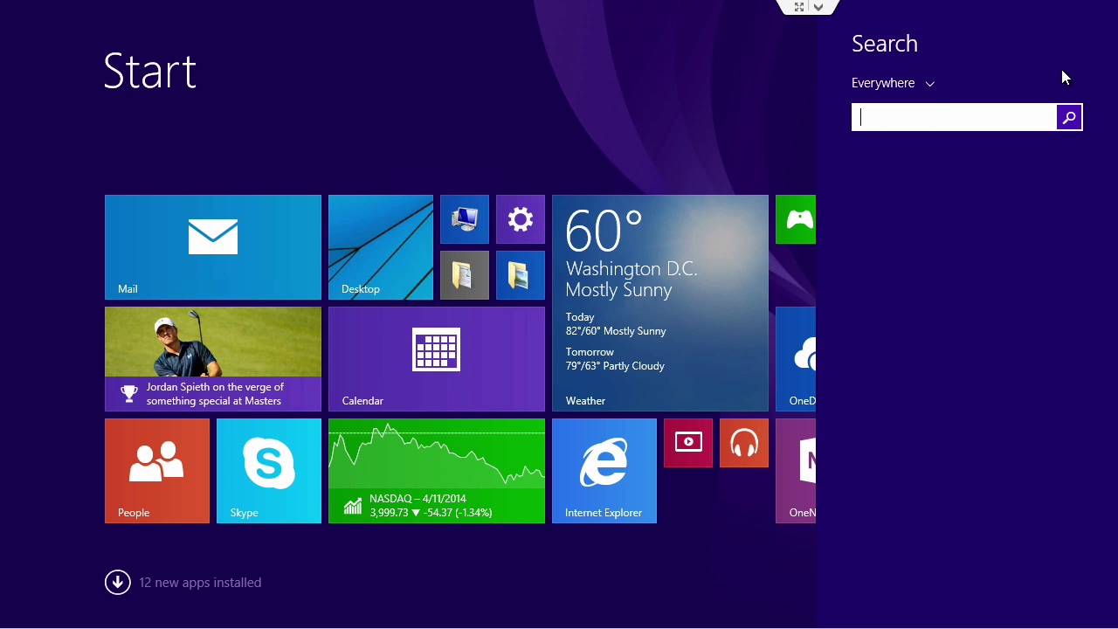
click(784, 78)
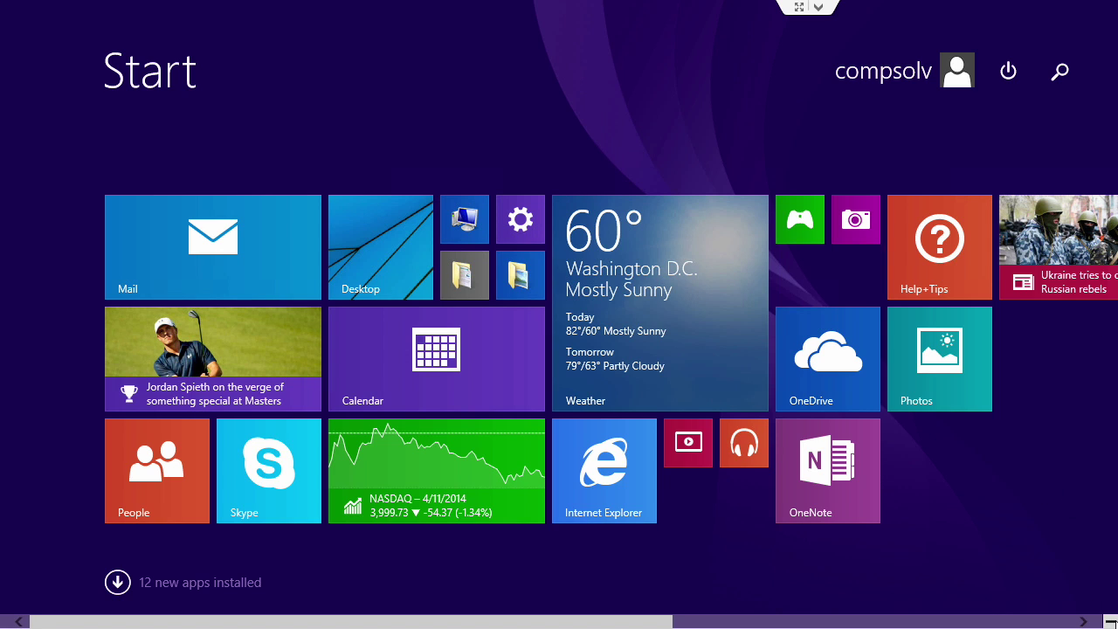
Show the sleep, shut down and restart choices again and dismiss them, leaving no panel open.
mouse_move(1117, 1)
click(1005, 86)
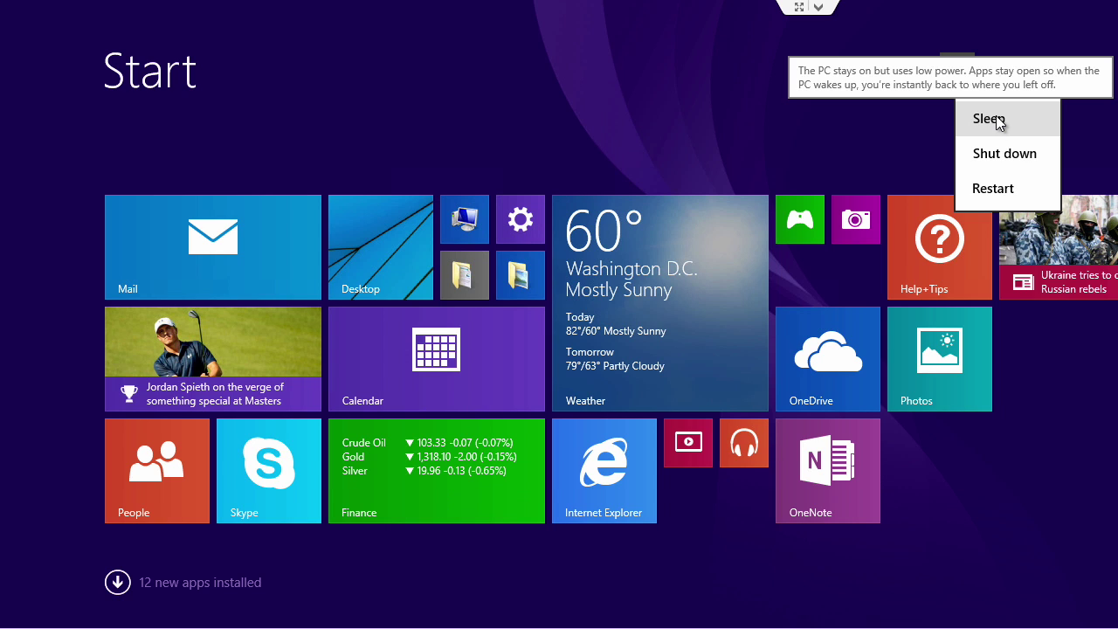
click(1067, 470)
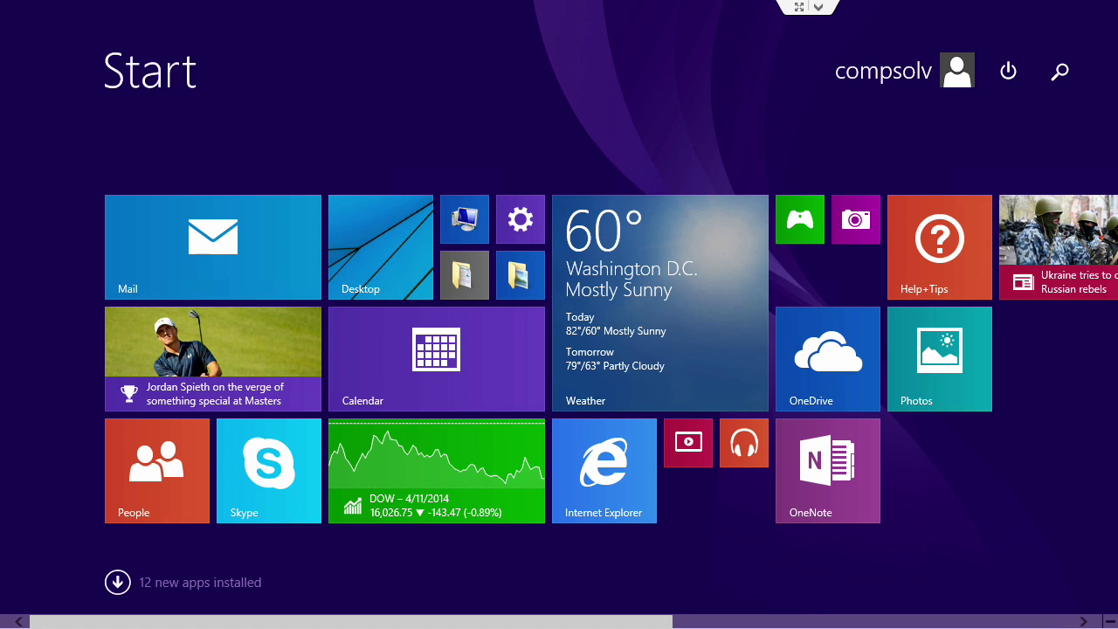
click(1008, 73)
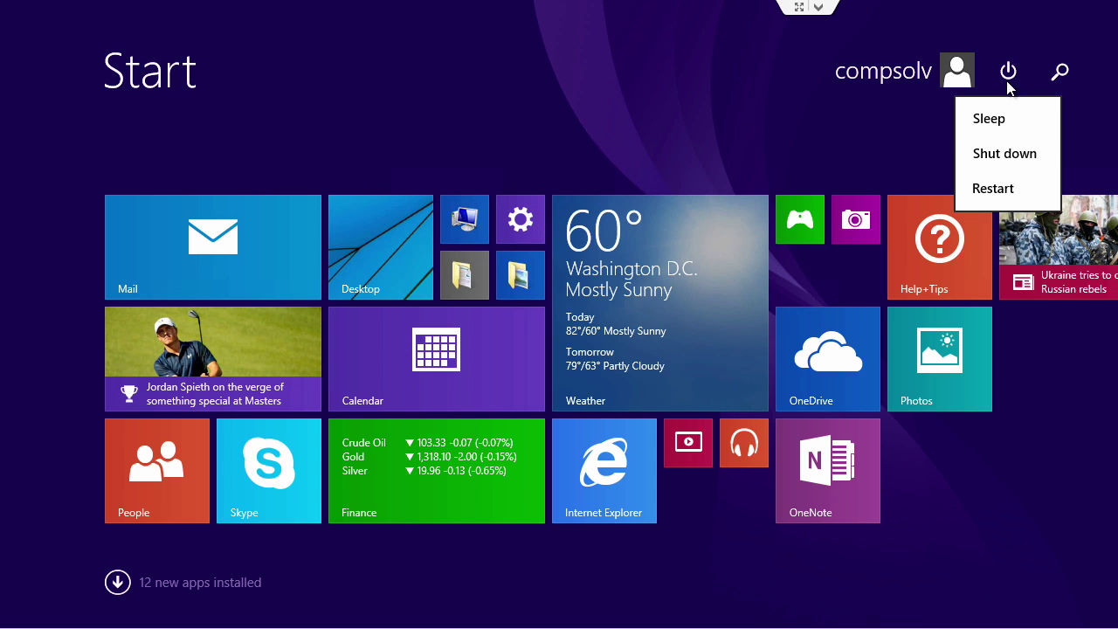
click(912, 126)
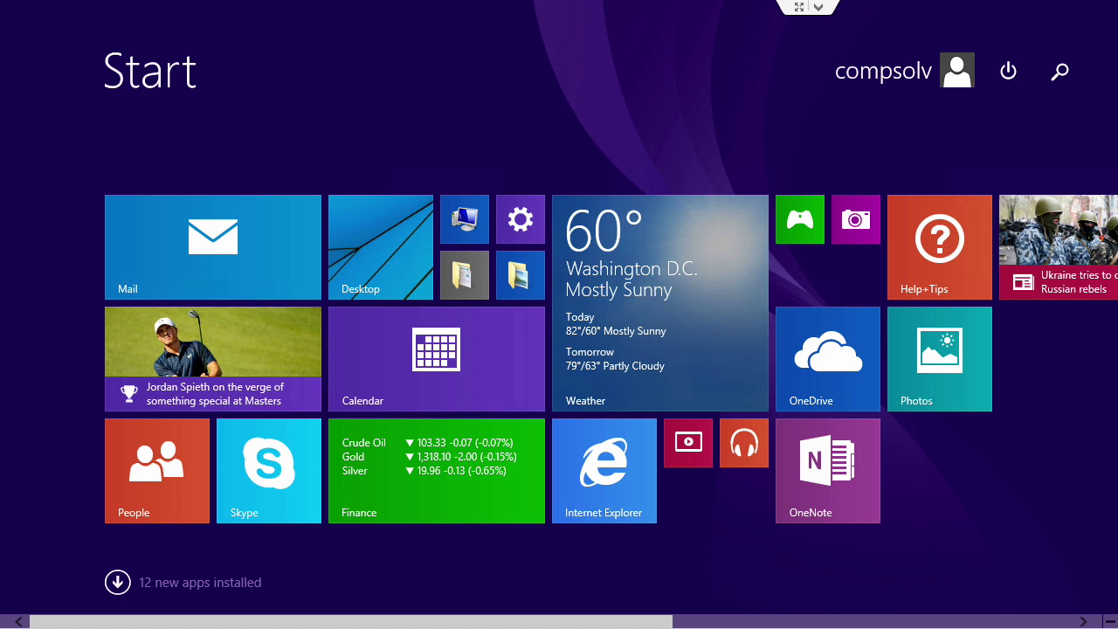
Pin Music to the taskbar, make its tile Large and move it next to Mail.
right_click(739, 451)
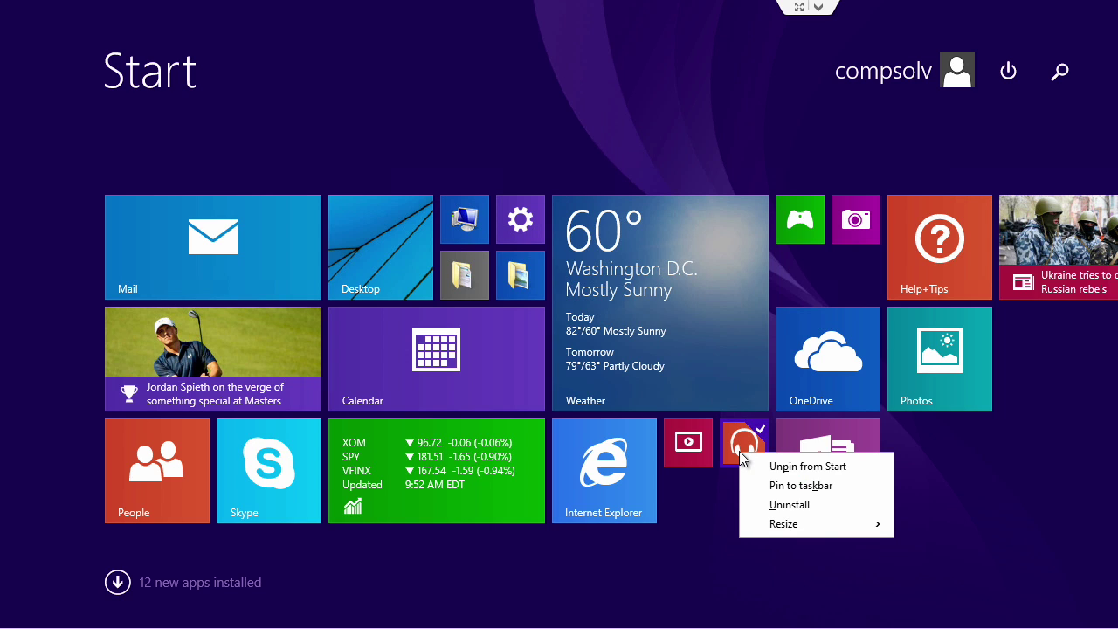
click(777, 485)
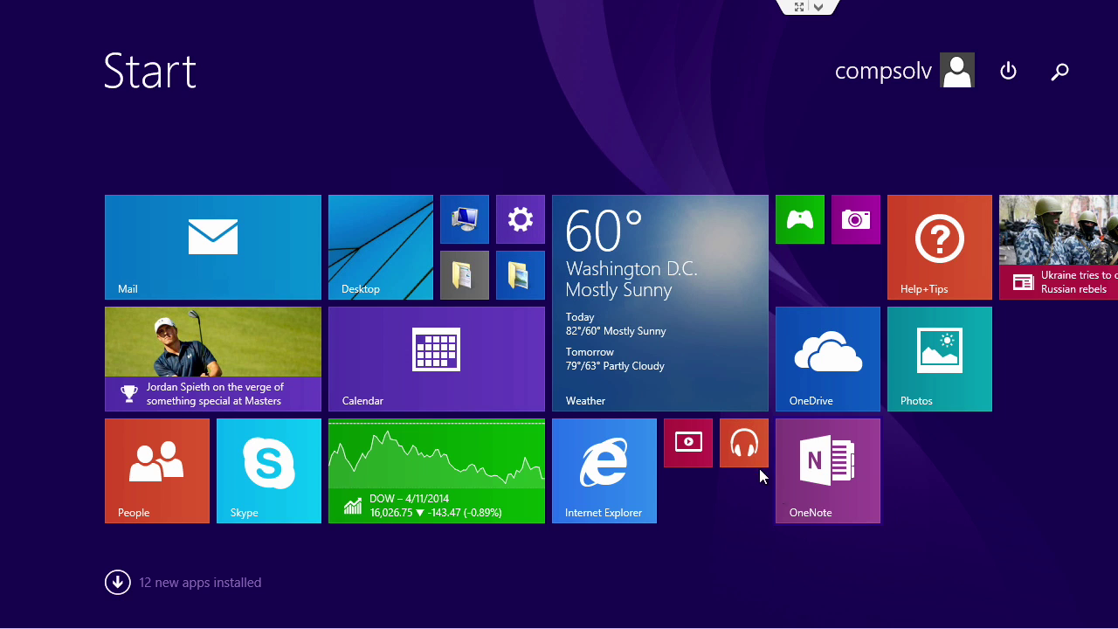
right_click(743, 445)
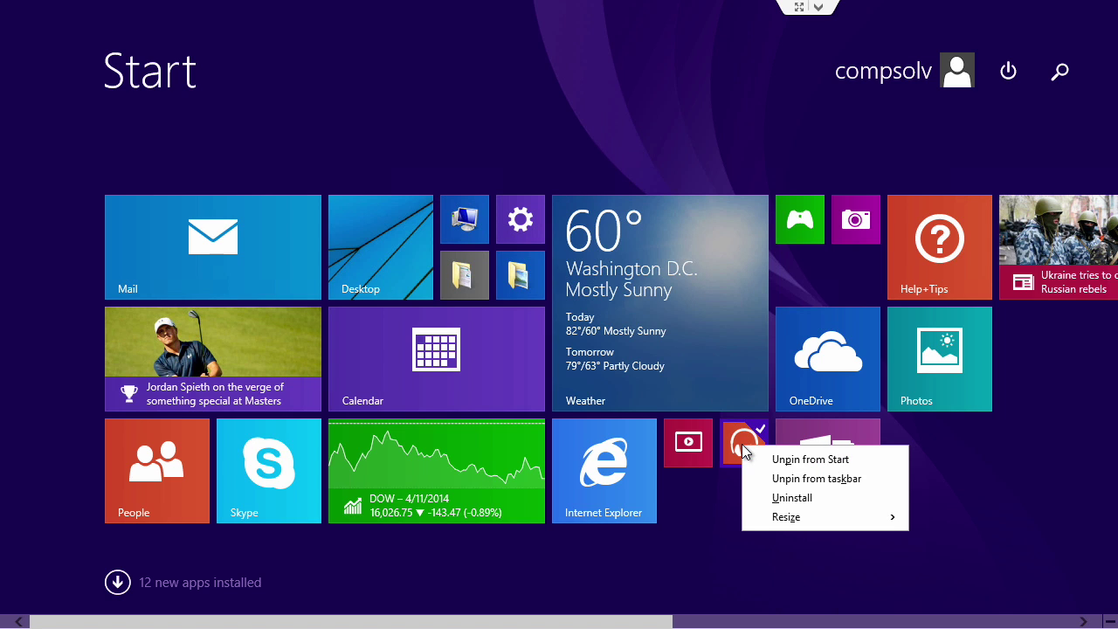
mouse_move(790, 517)
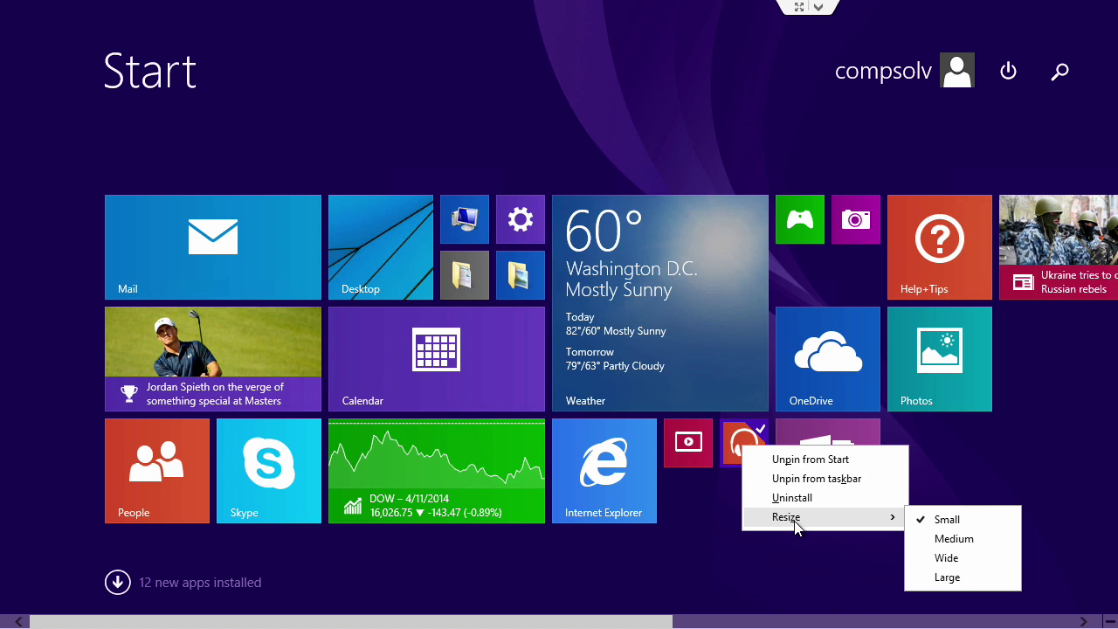
click(949, 578)
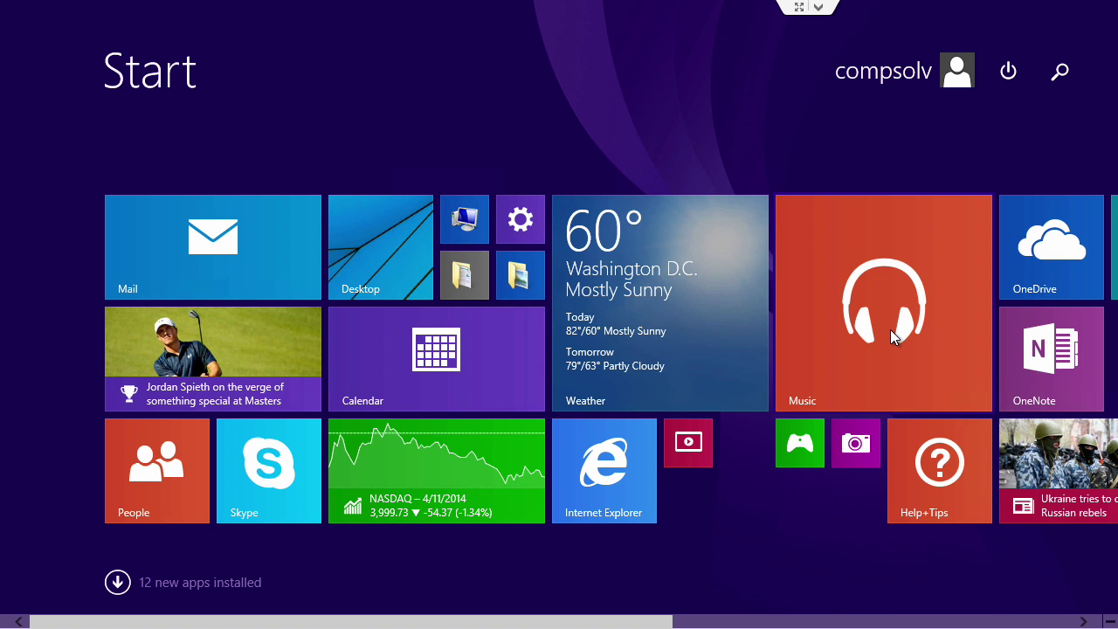
drag(893, 336, 416, 328)
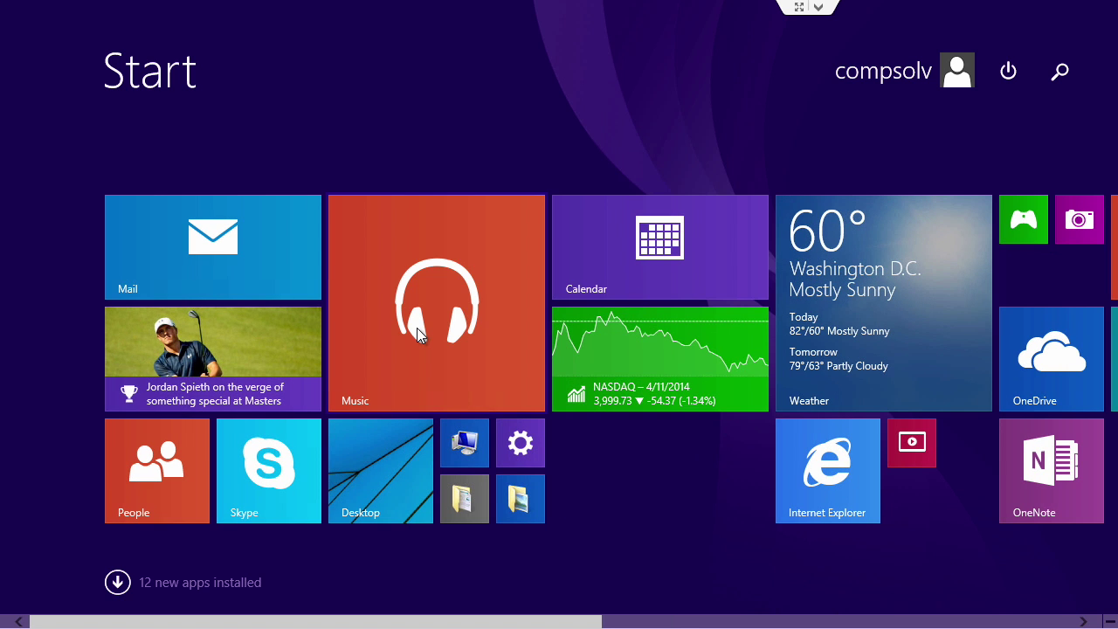
Resize the Desktop tile to Wide.
right_click(382, 478)
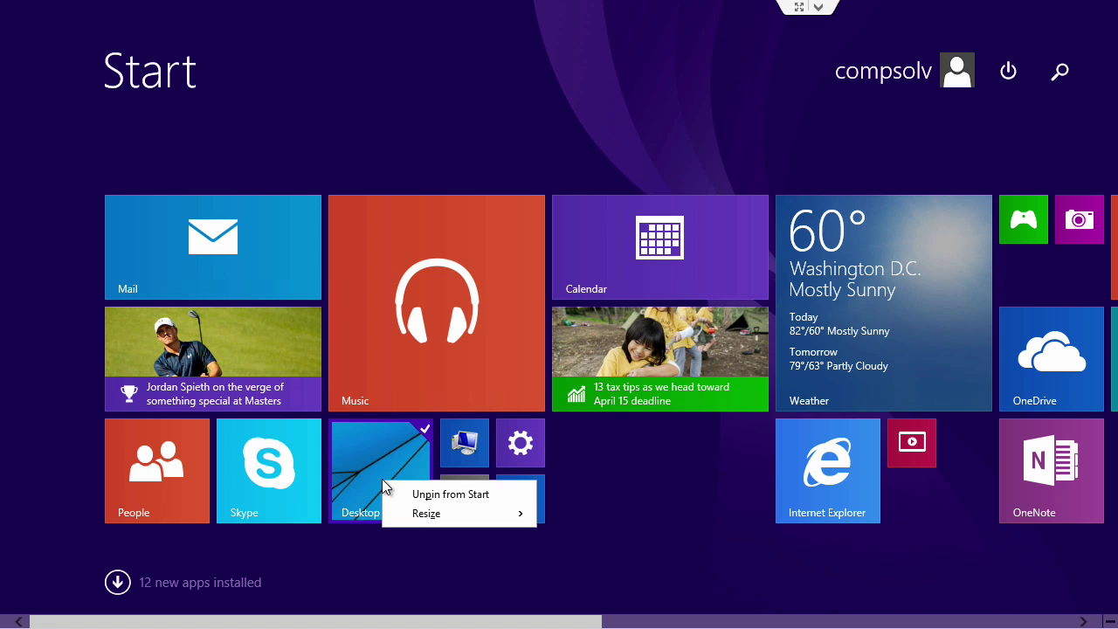
click(428, 517)
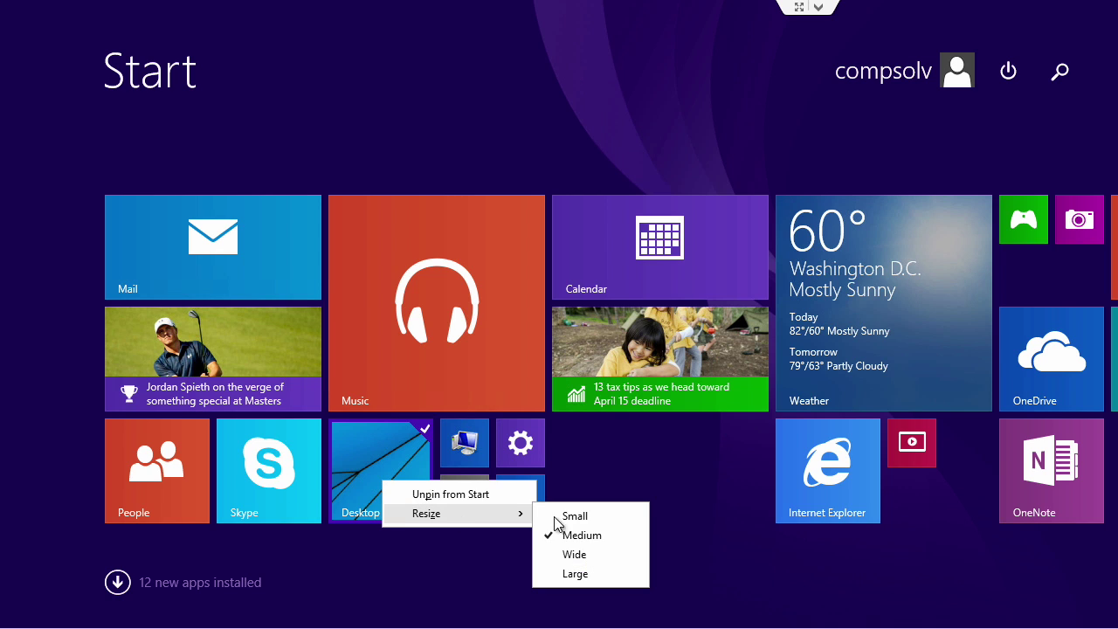
click(597, 556)
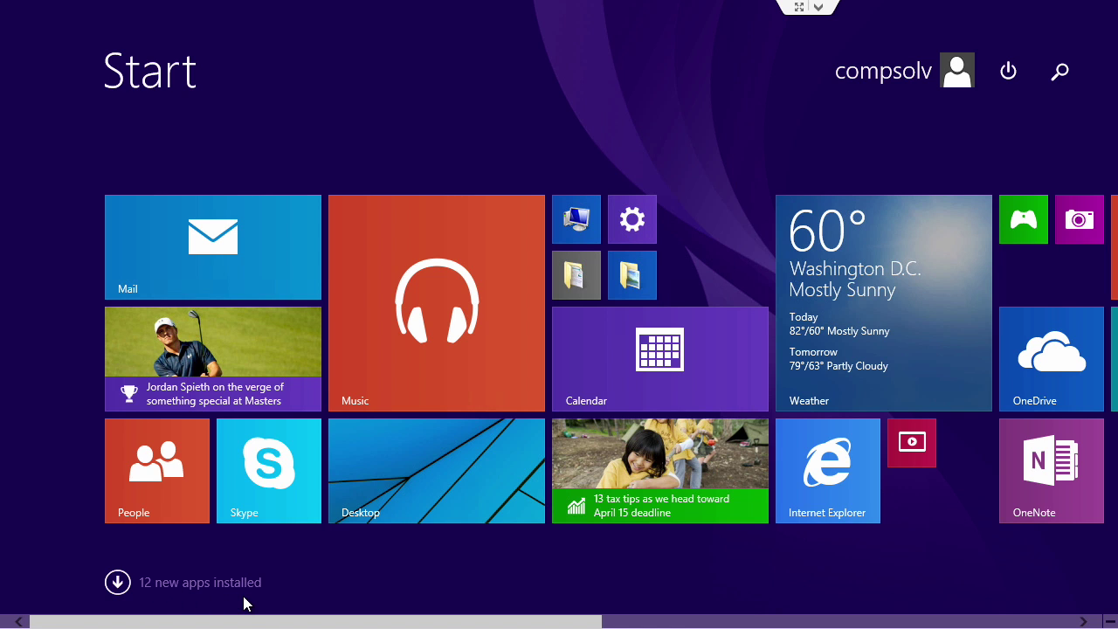
Switch to Apps by name, scroll the list, and zoom out to the letter-group overview after jumping to F.
click(121, 582)
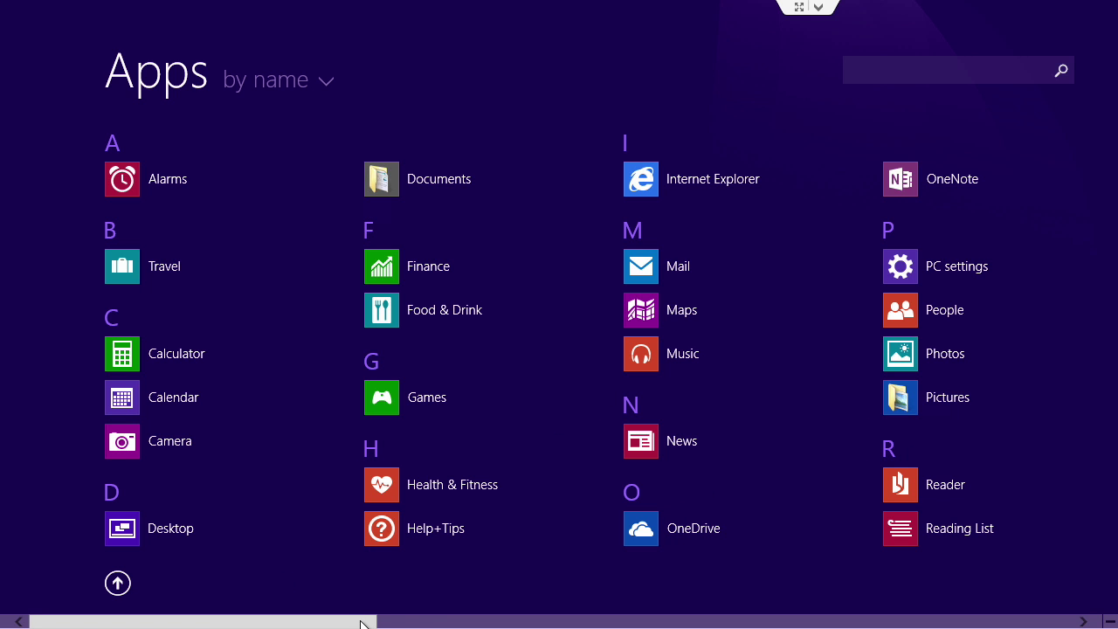
drag(362, 617, 550, 616)
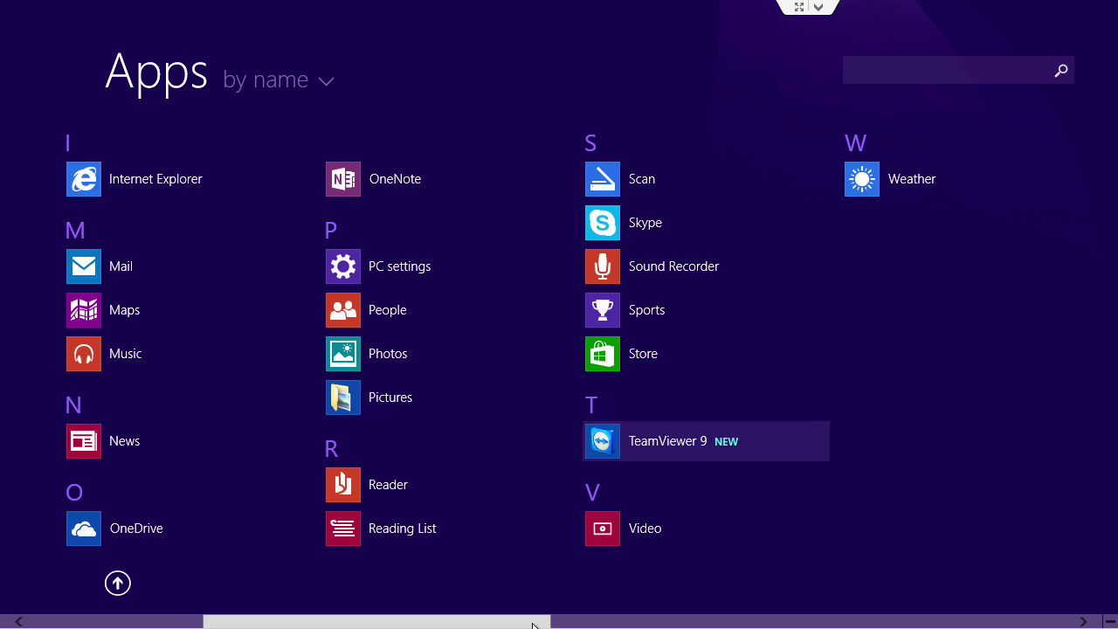
drag(535, 623, 315, 602)
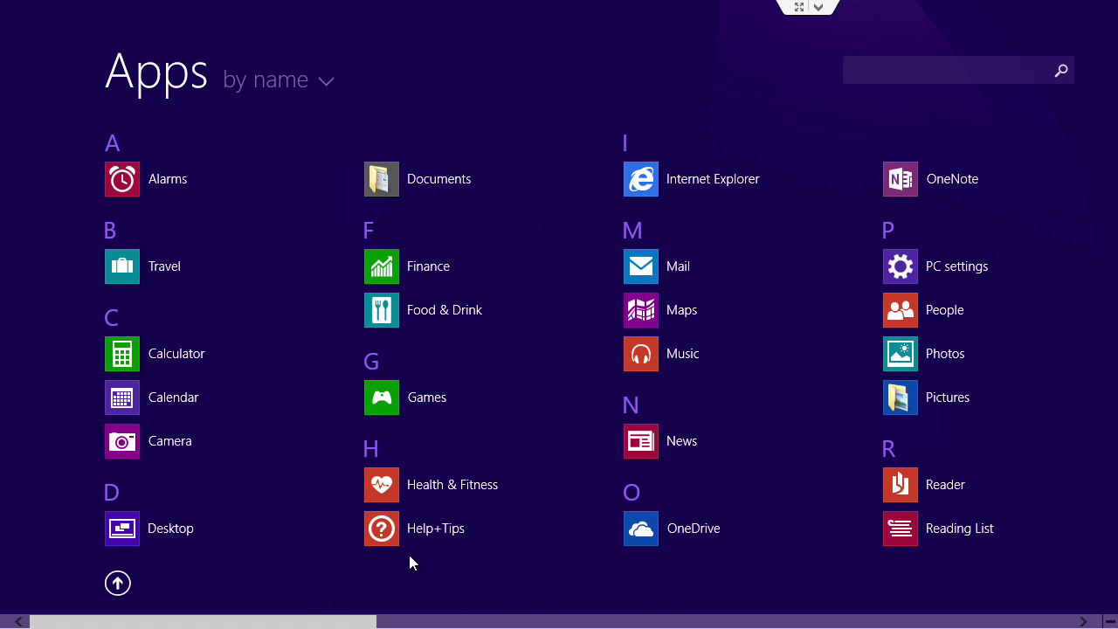
click(634, 234)
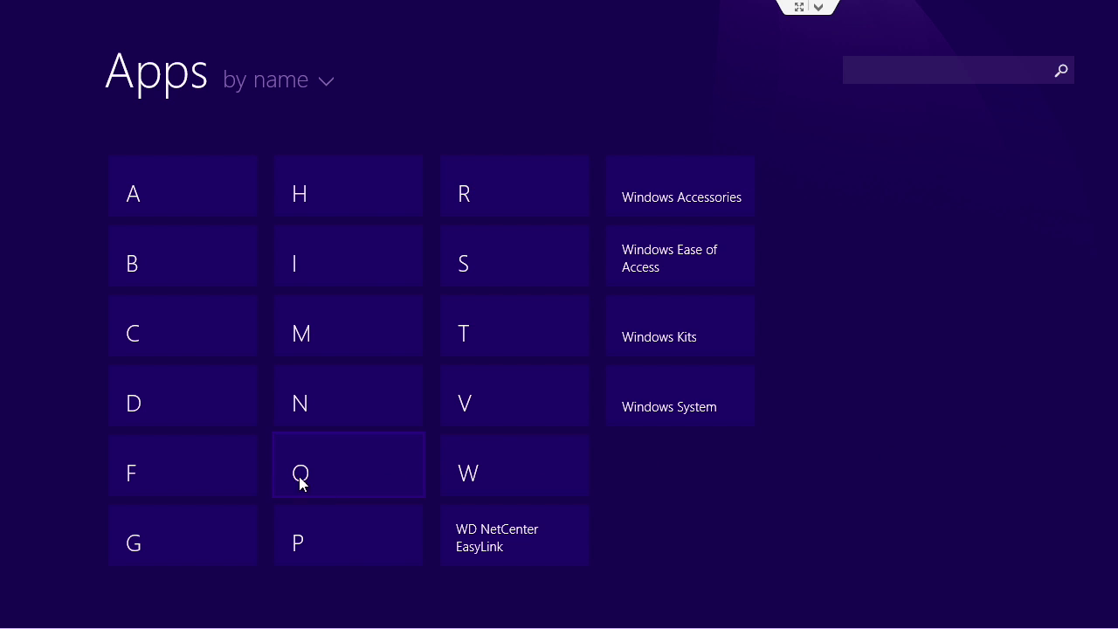
click(177, 468)
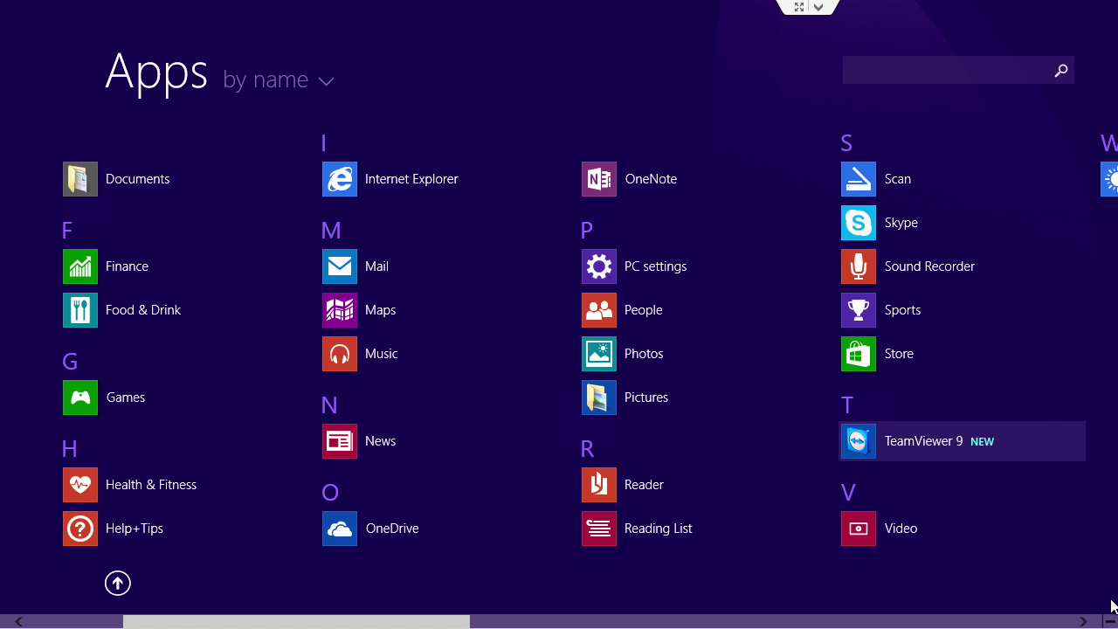
key(ctrl+minus)
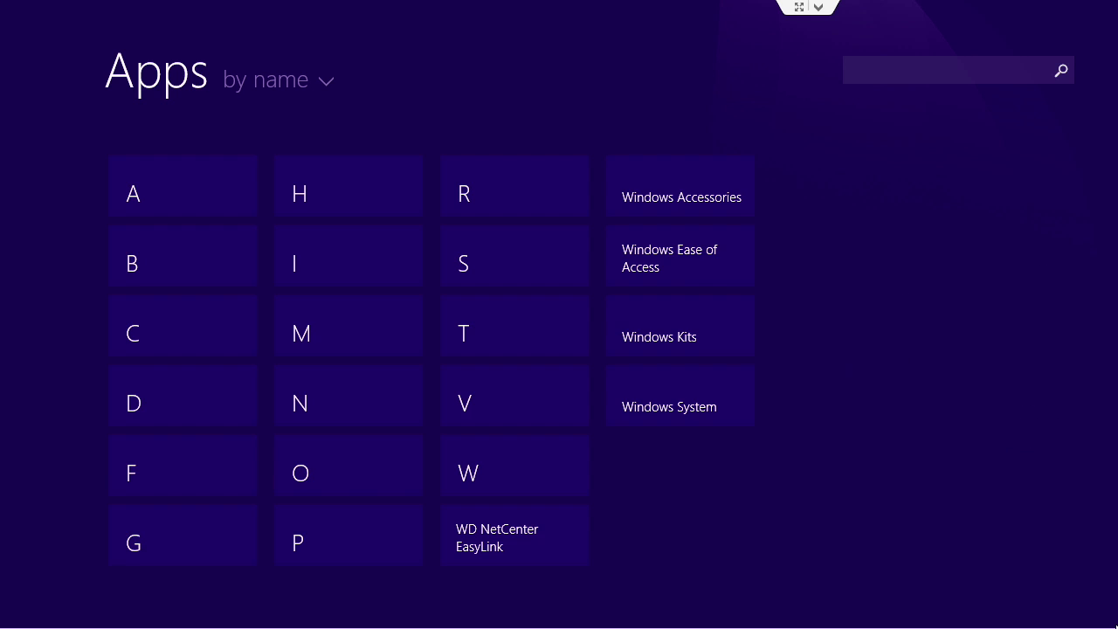
Turn on 'Show more apps in Apps view' in the Tiles settings and close the pane.
click(197, 456)
mouse_move(1116, 626)
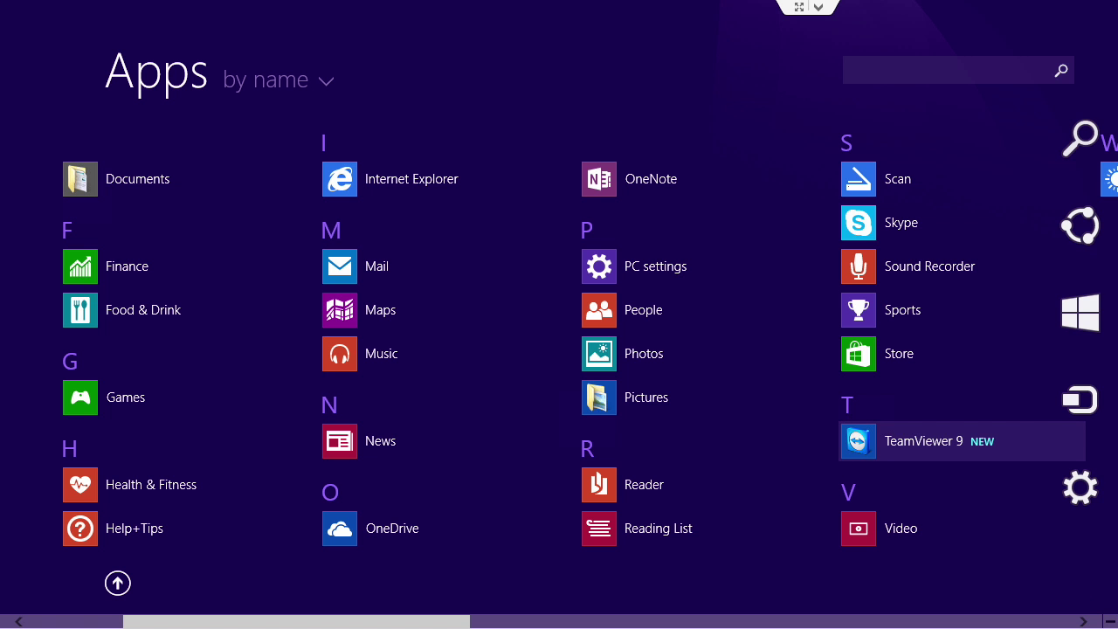
click(1093, 489)
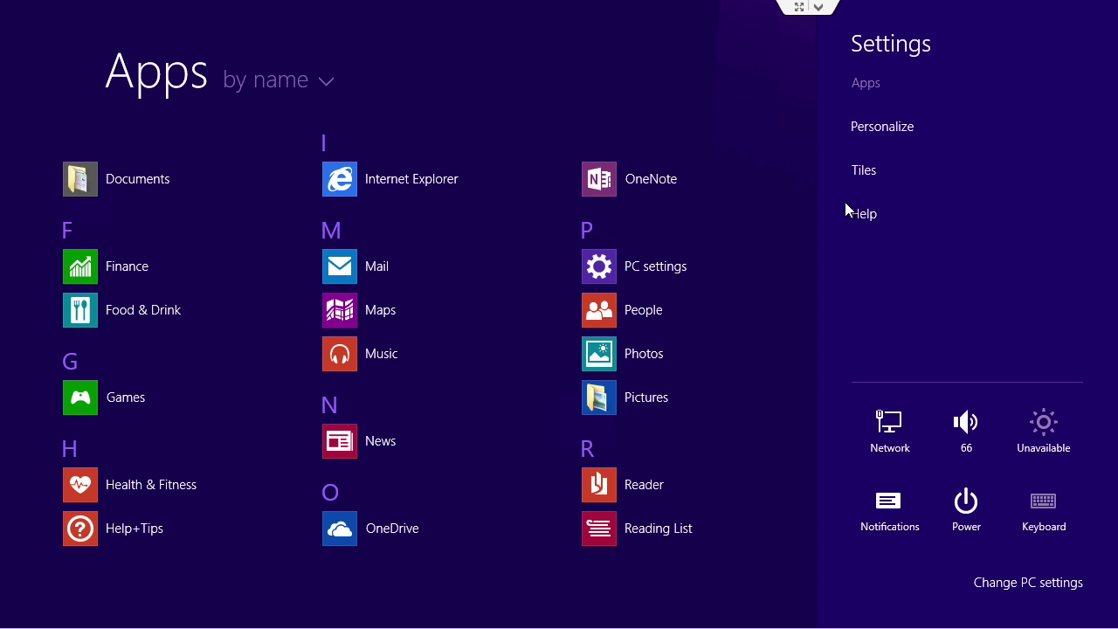
click(855, 175)
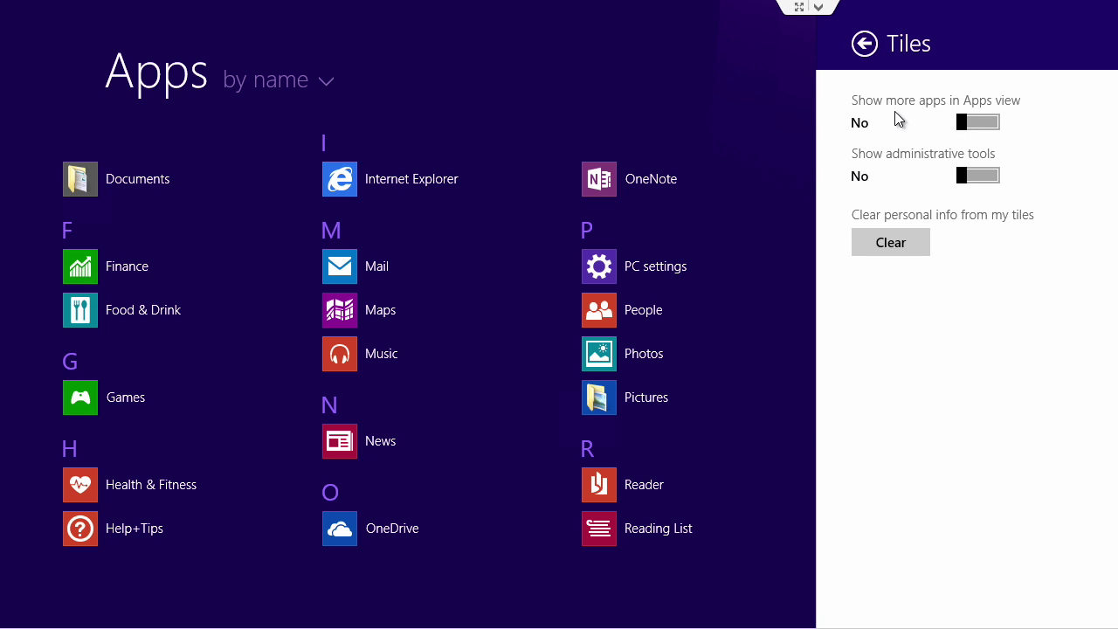
mouse_move(966, 125)
mouse_down()
mouse_move(1005, 133)
mouse_move(987, 128)
mouse_up()
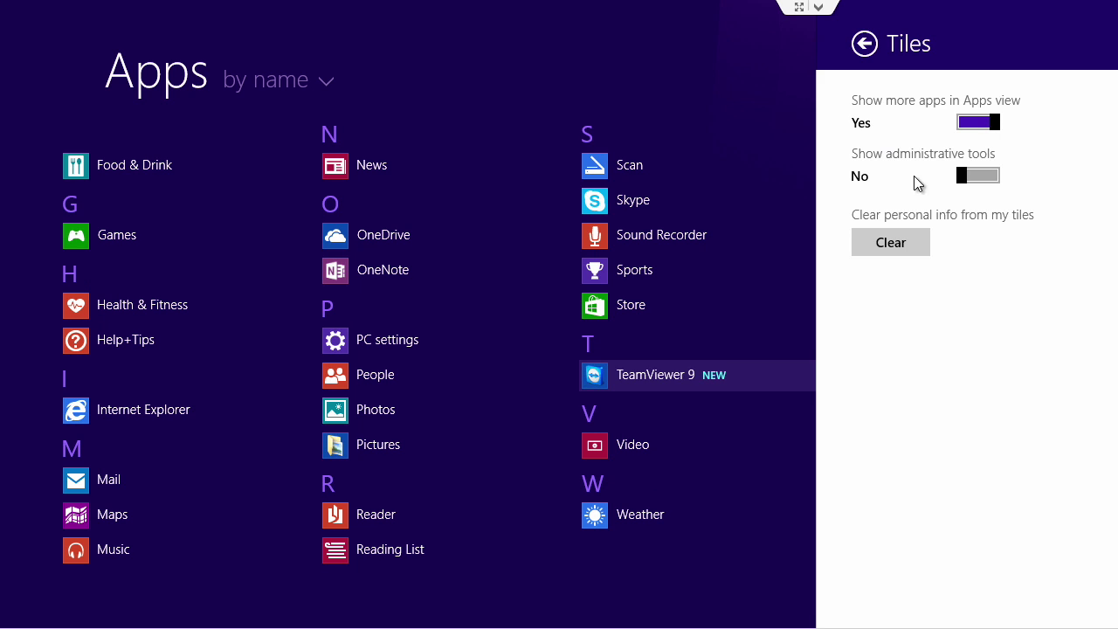
click(764, 223)
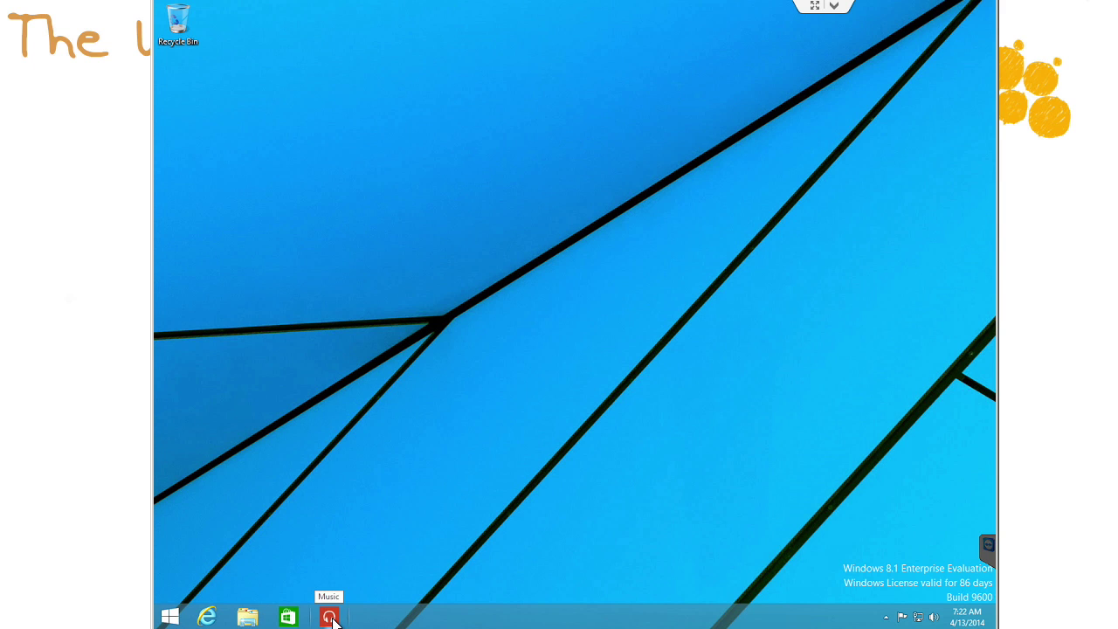
Launch Weather from the Start screen, then minimize it via its title-bar window menu.
click(170, 618)
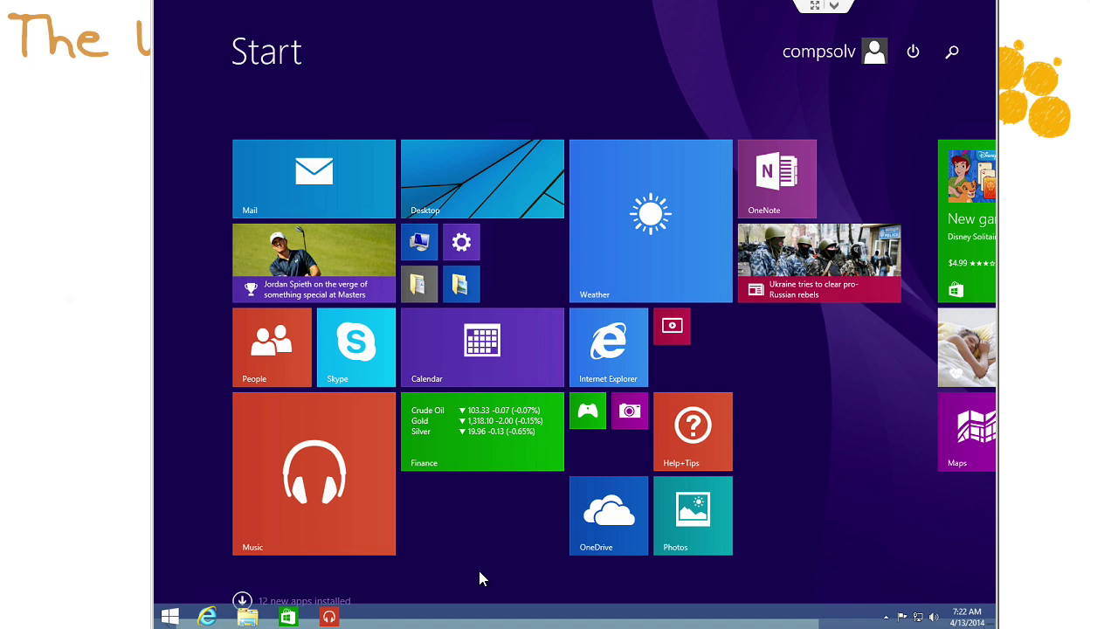
click(643, 269)
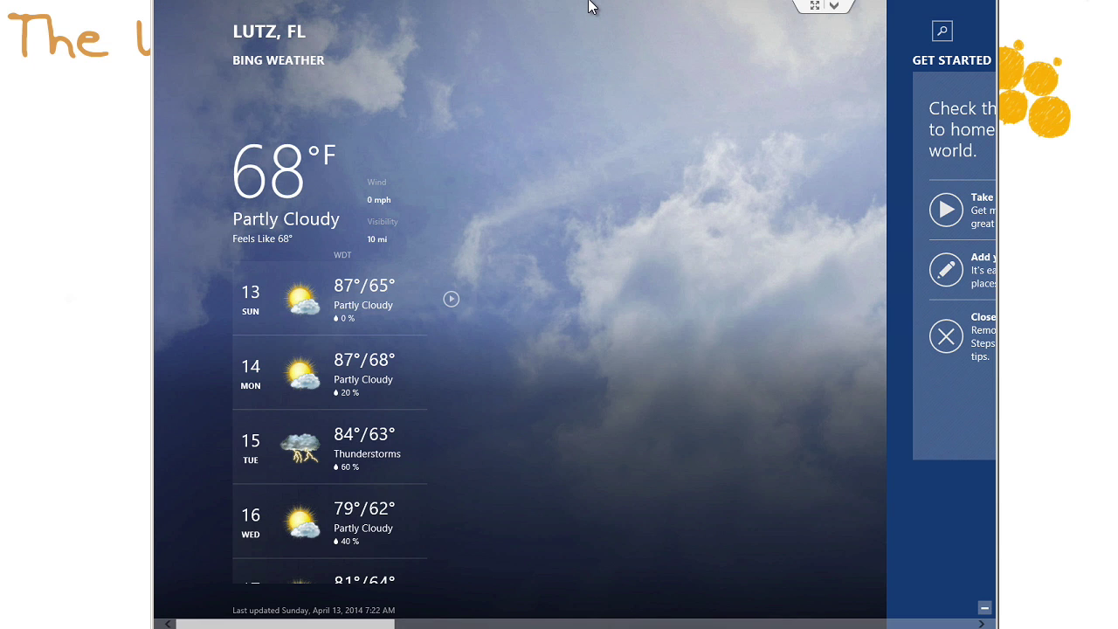
mouse_move(589, 4)
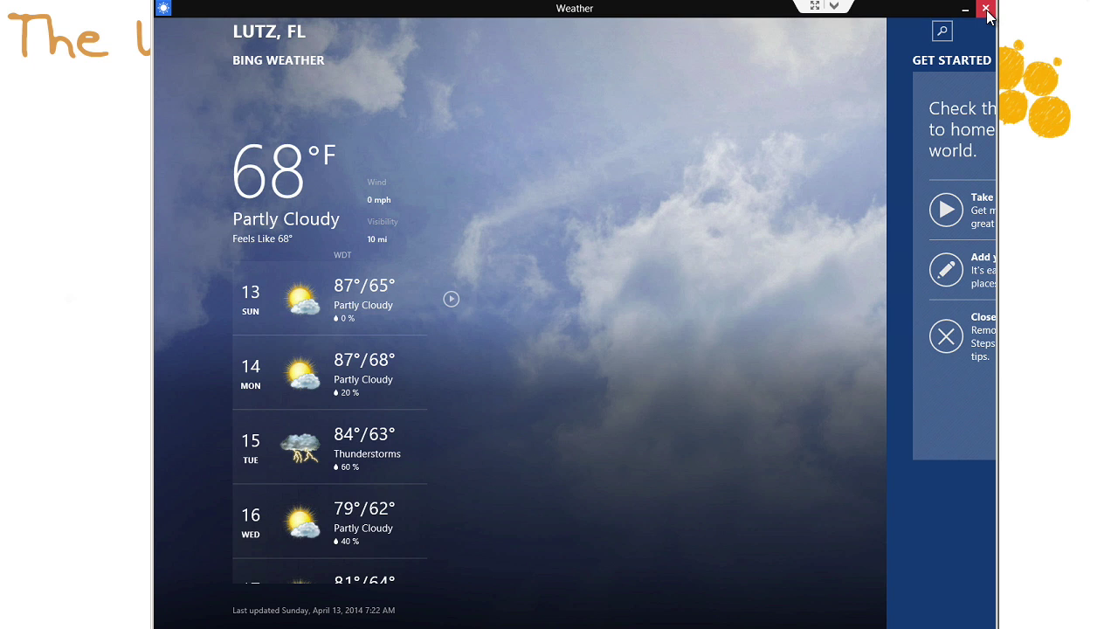
click(166, 9)
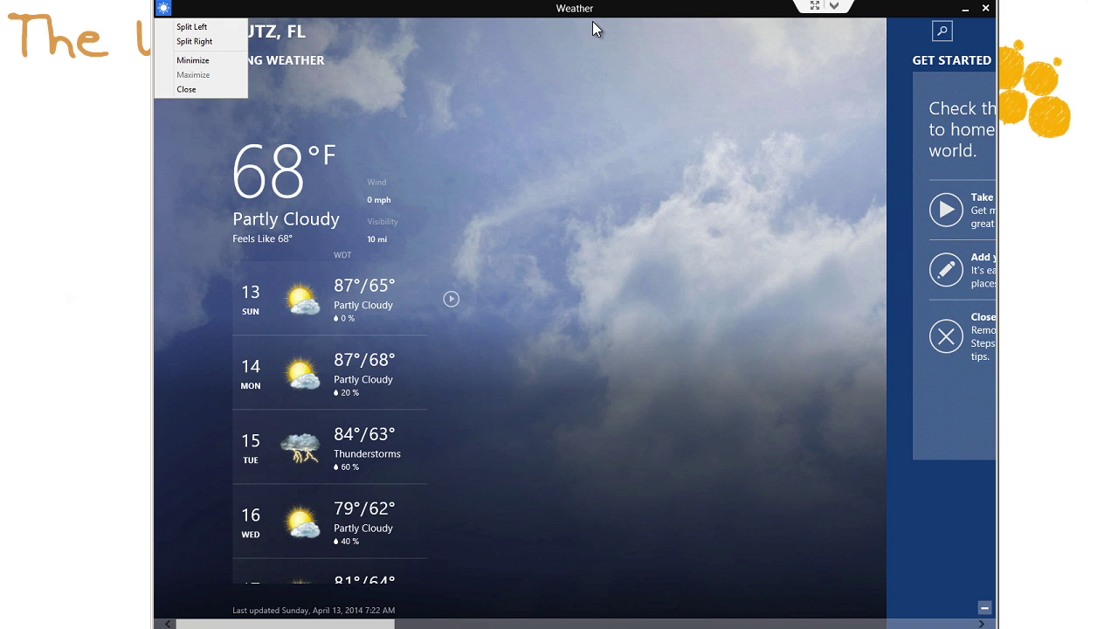
click(966, 9)
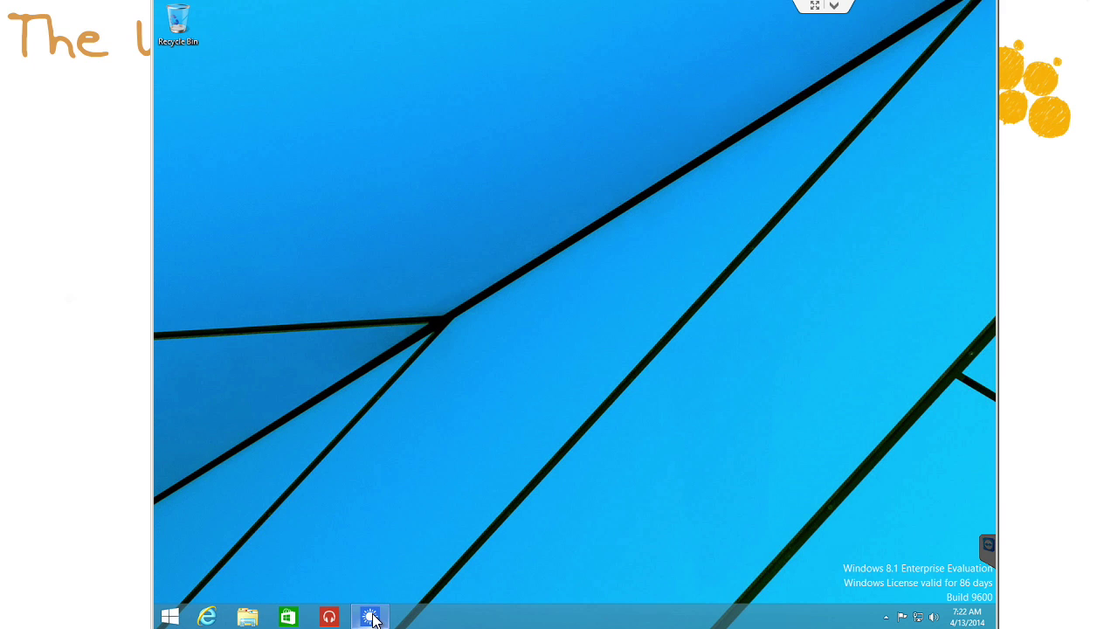
mouse_move(373, 617)
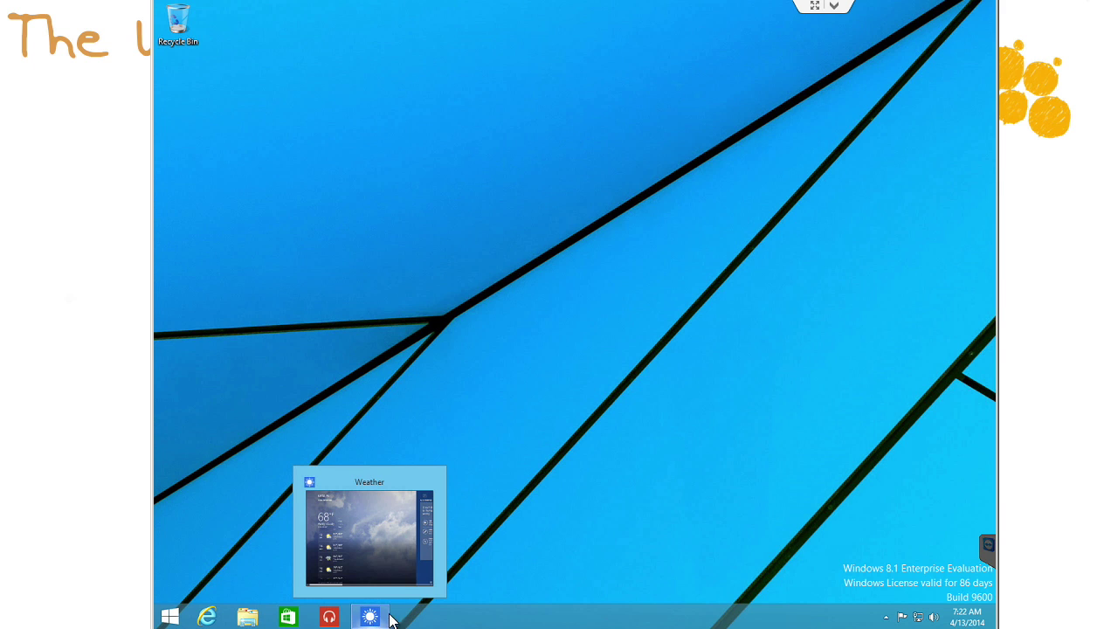
Start a Radio station for the artist 'Muse' in Music, then minimize the app while playing.
click(323, 618)
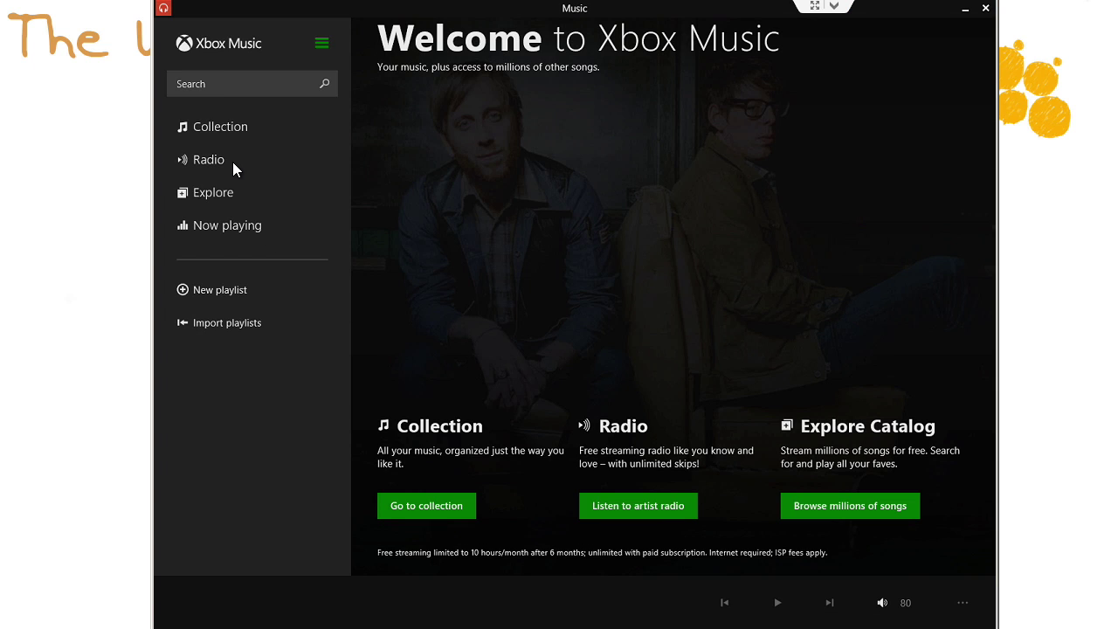
click(232, 162)
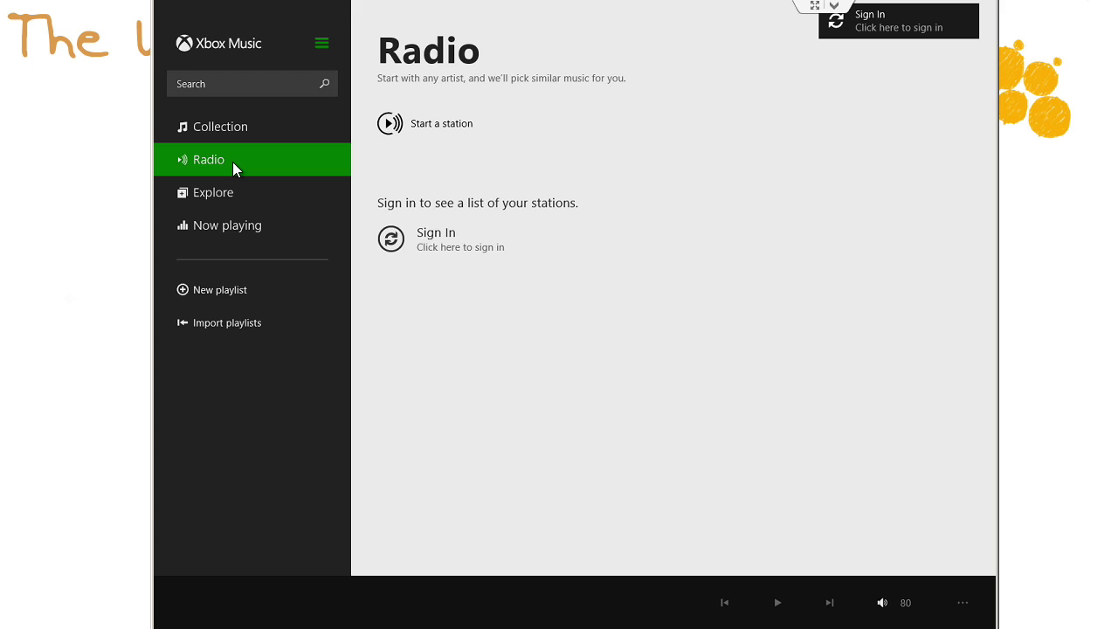
click(456, 125)
text(Muse)
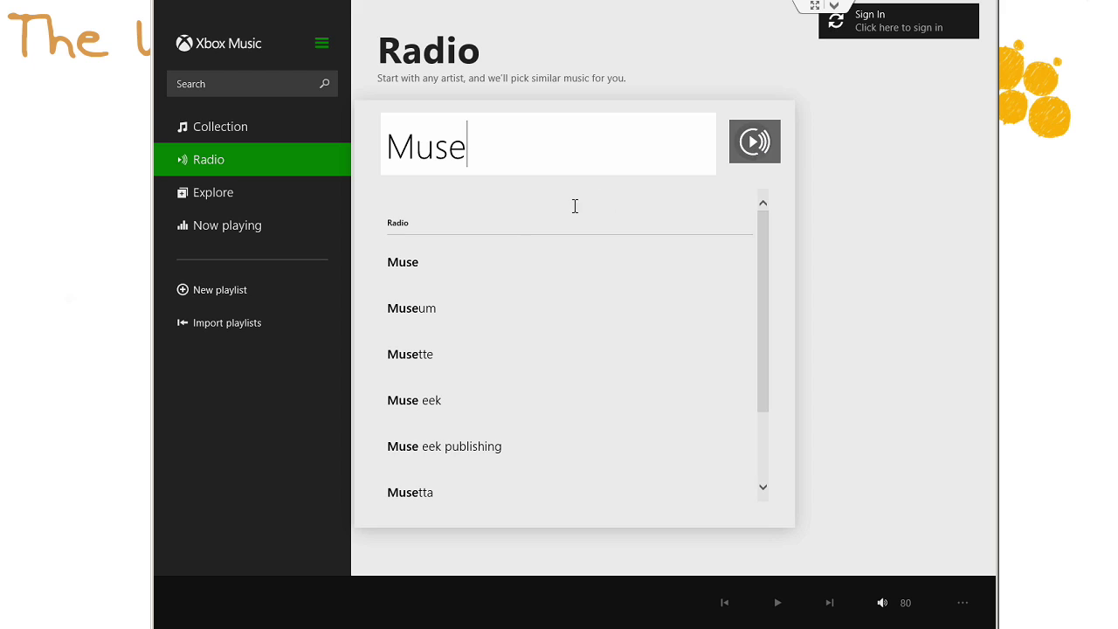
click(418, 266)
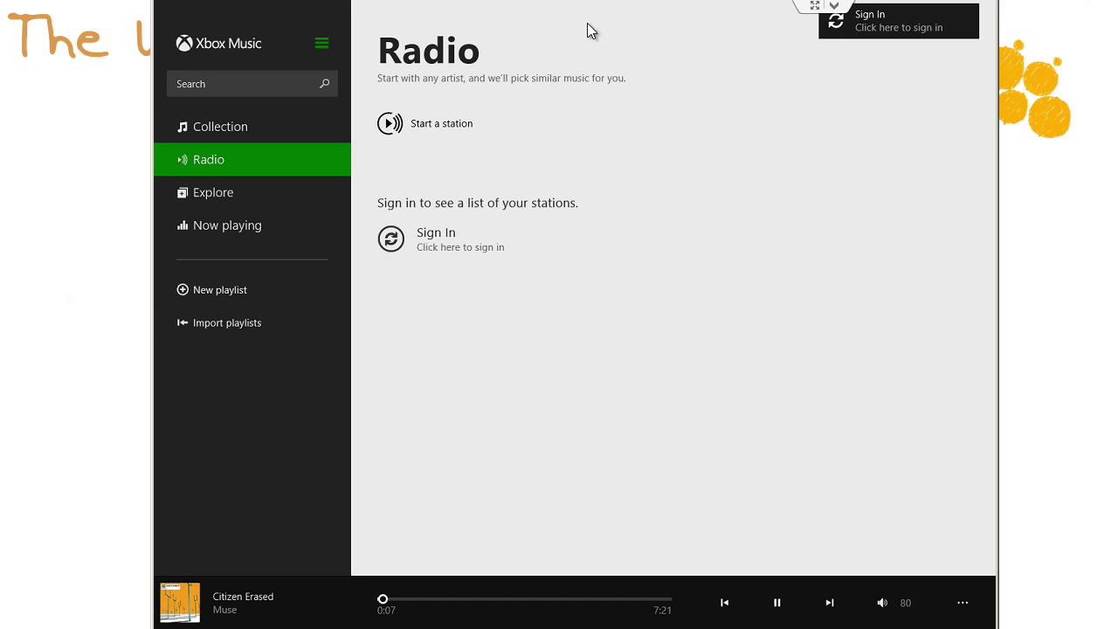
mouse_move(672, 7)
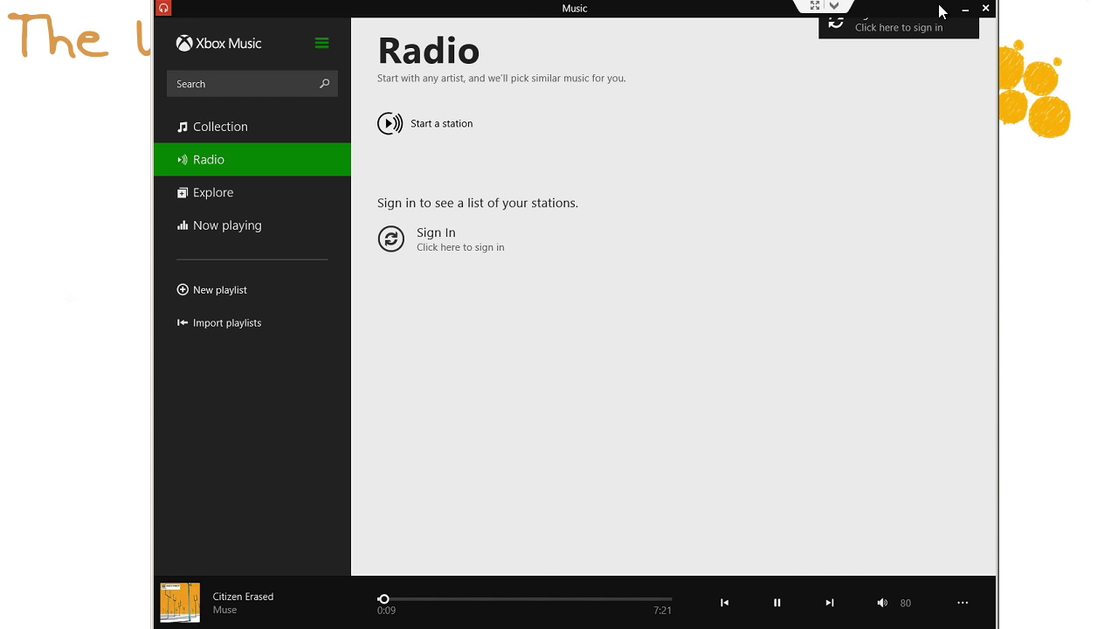
click(966, 8)
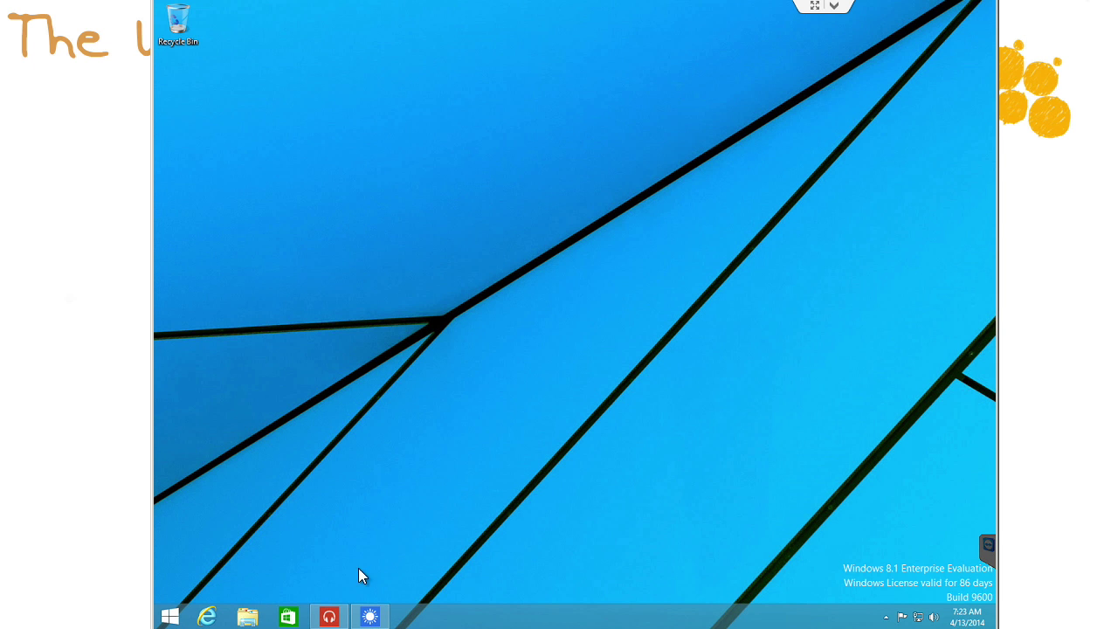
Pause the Muse radio using the Pause button on the Music taskbar thumbnail.
mouse_move(339, 618)
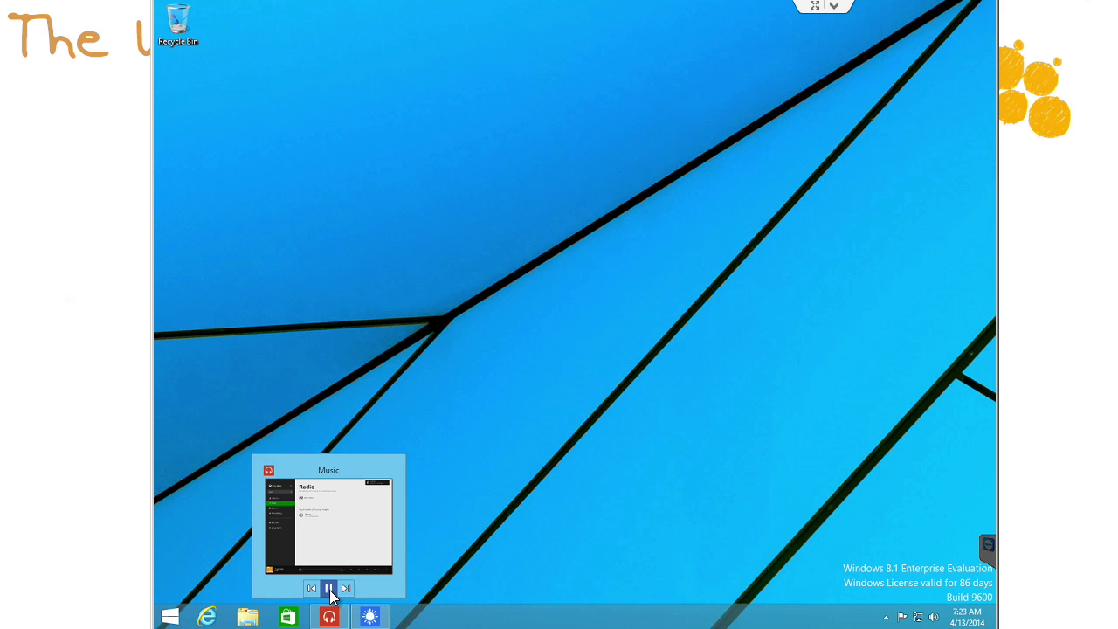
click(330, 591)
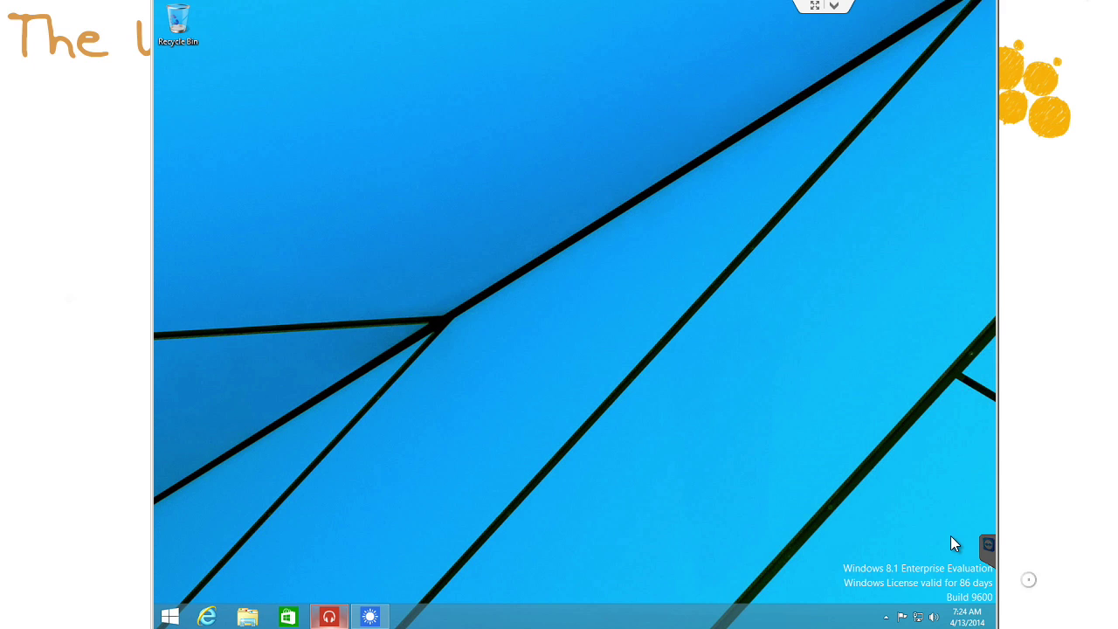
right_click(574, 617)
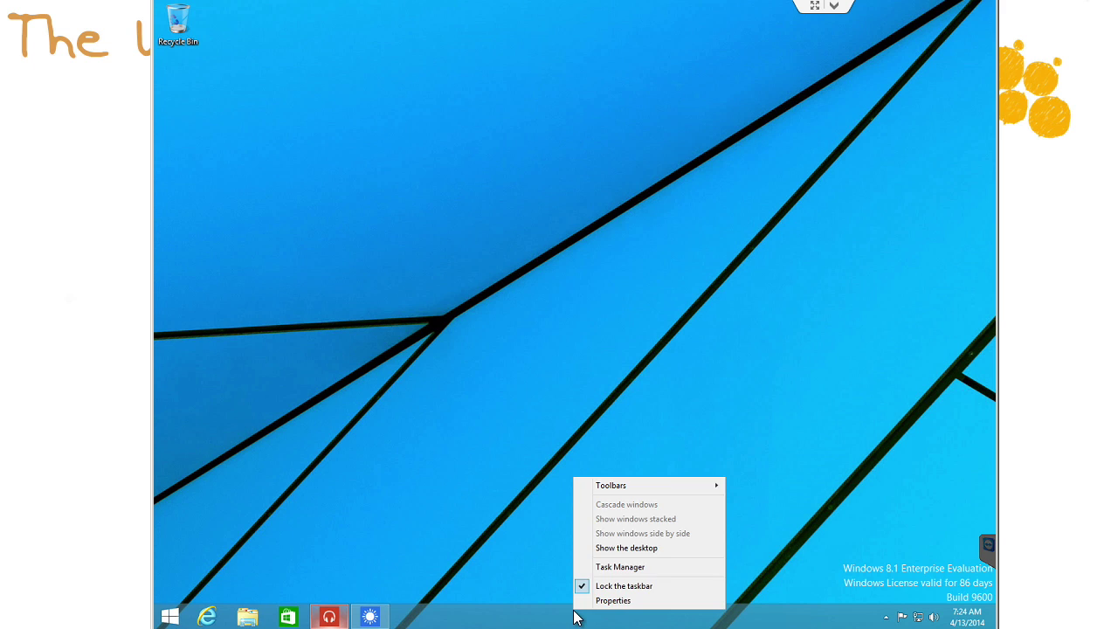
click(627, 601)
drag(281, 268, 509, 157)
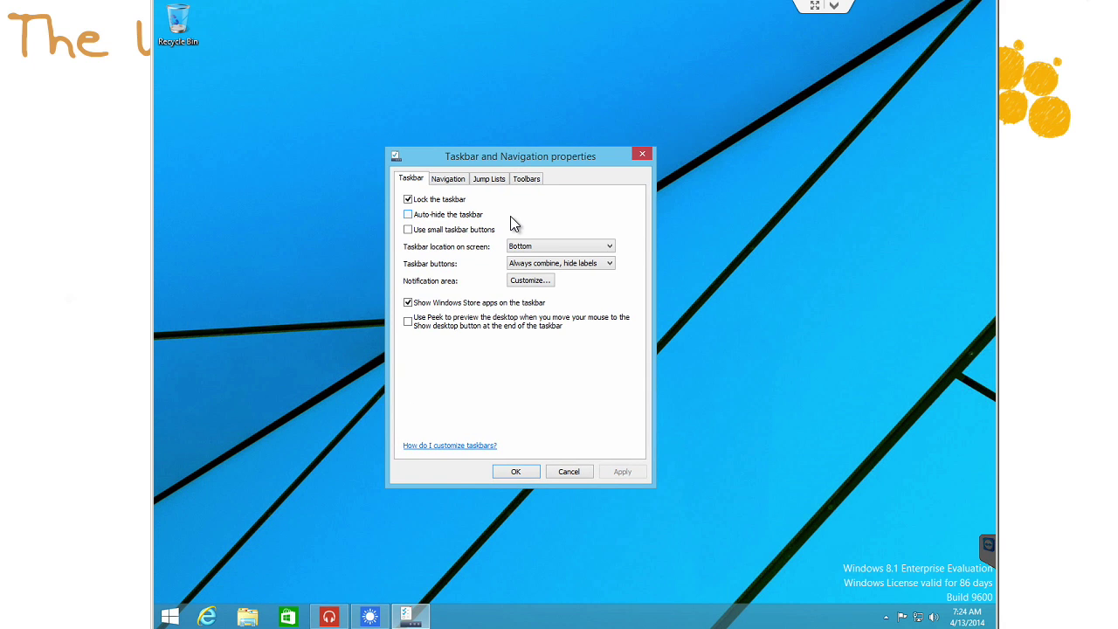
click(458, 178)
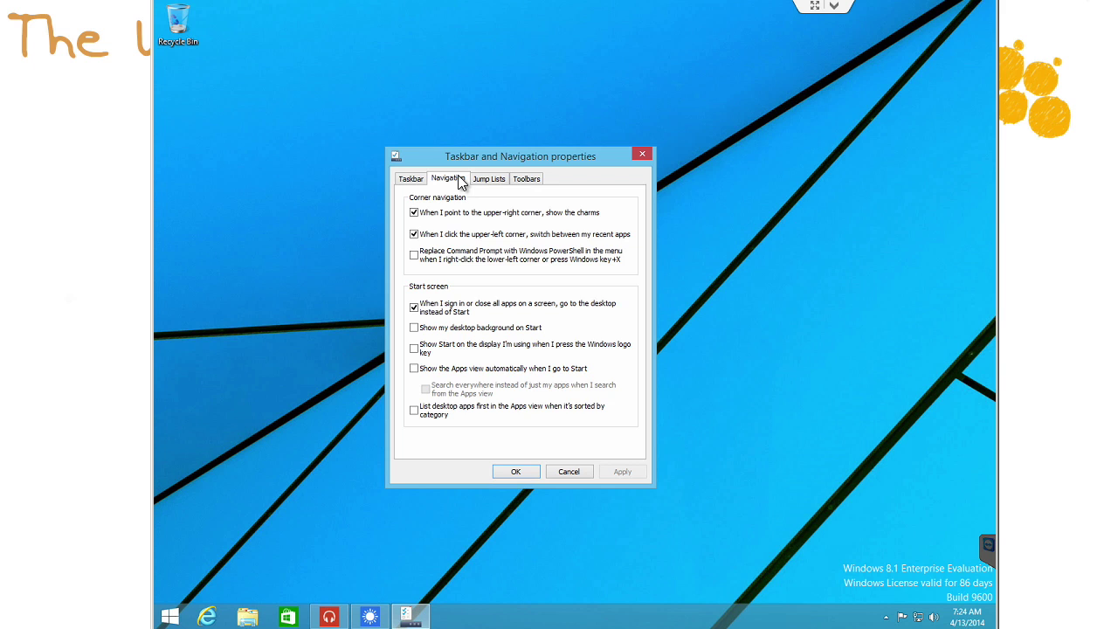
click(420, 181)
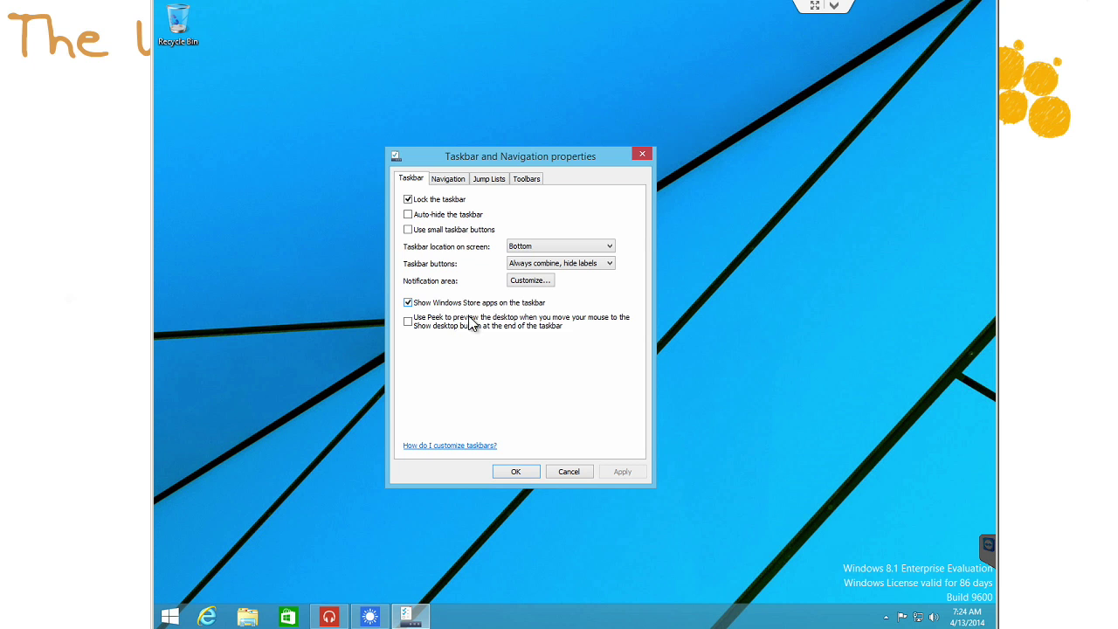
click(568, 471)
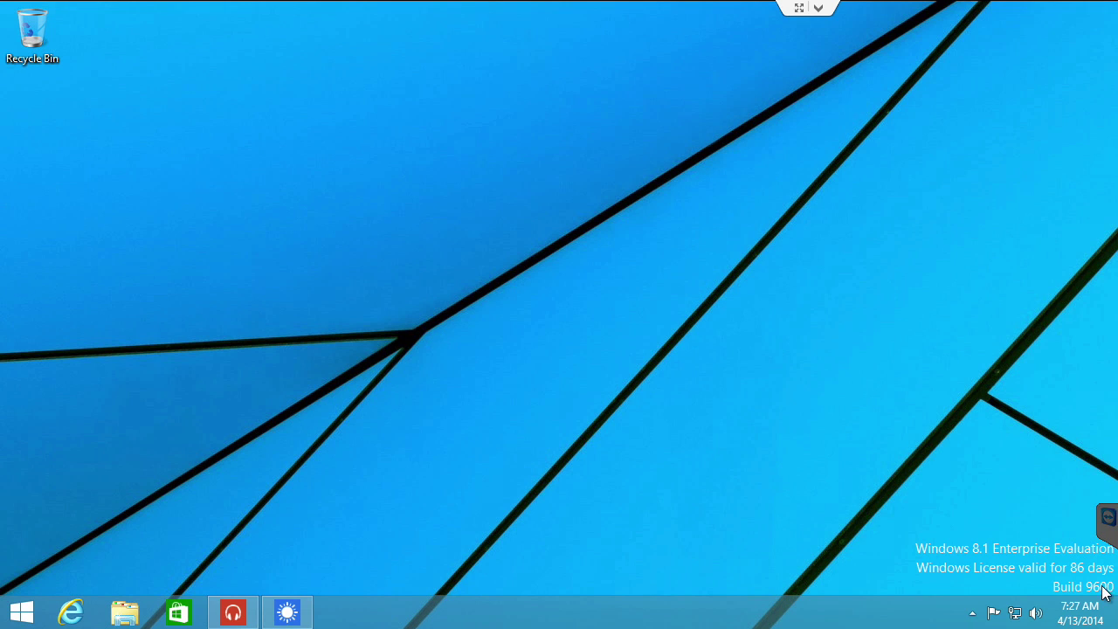
Search for 'pc' from the Search charm and launch PC settings.
mouse_move(1116, 616)
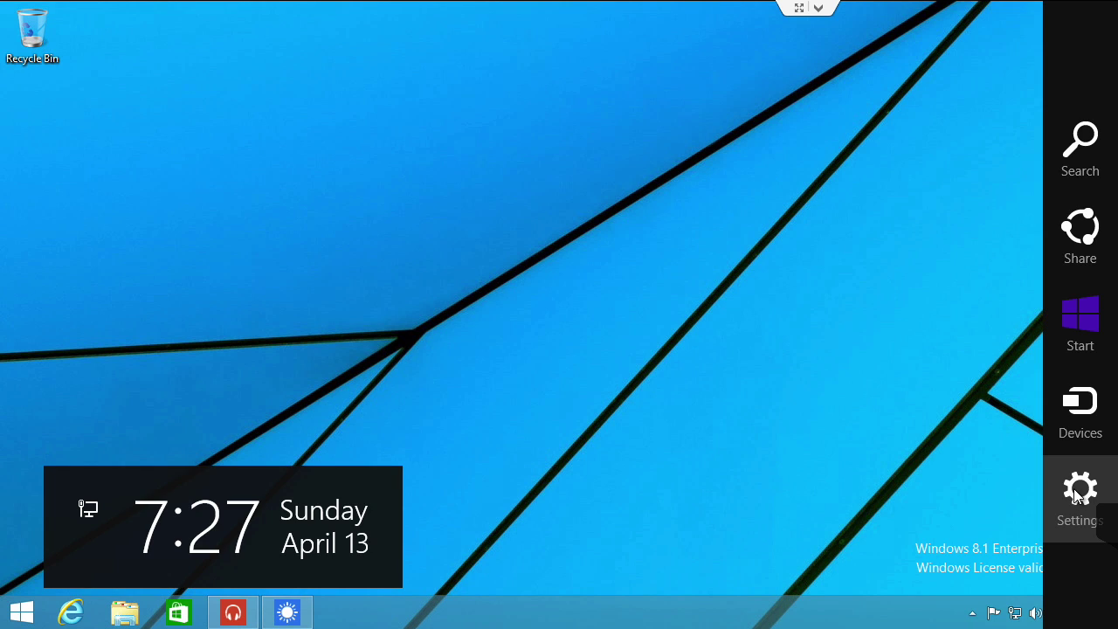
click(1077, 161)
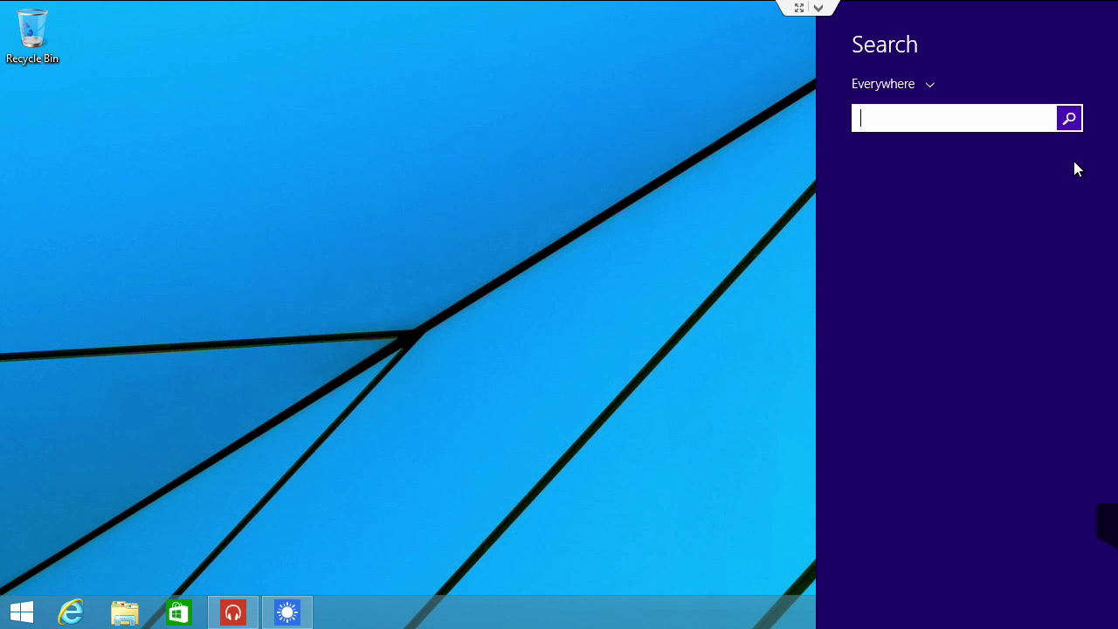
text(pc settings)
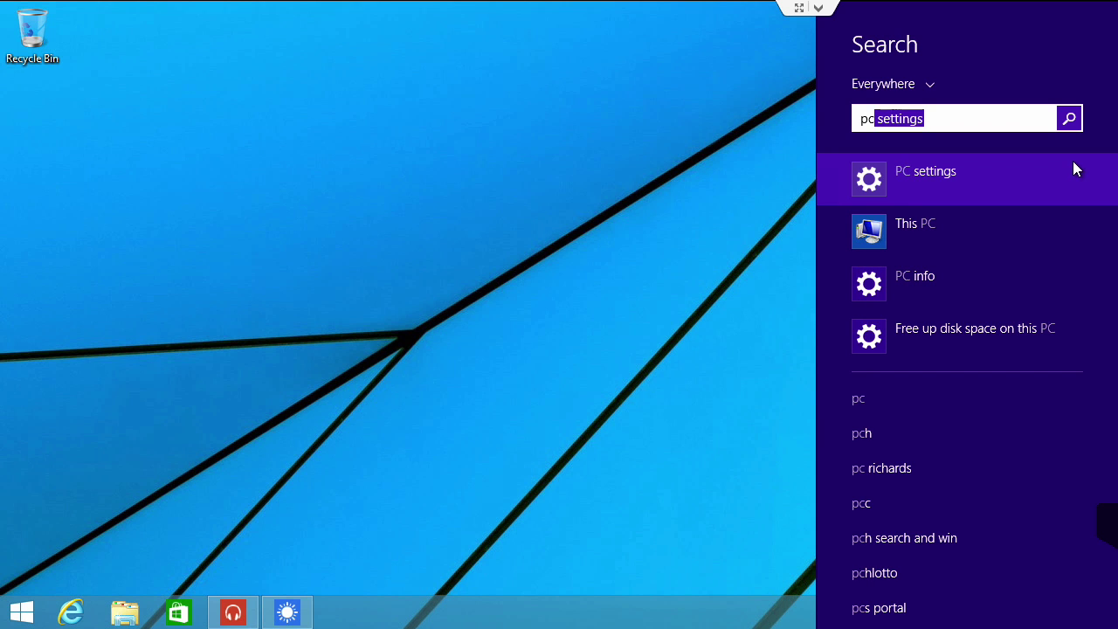
click(984, 180)
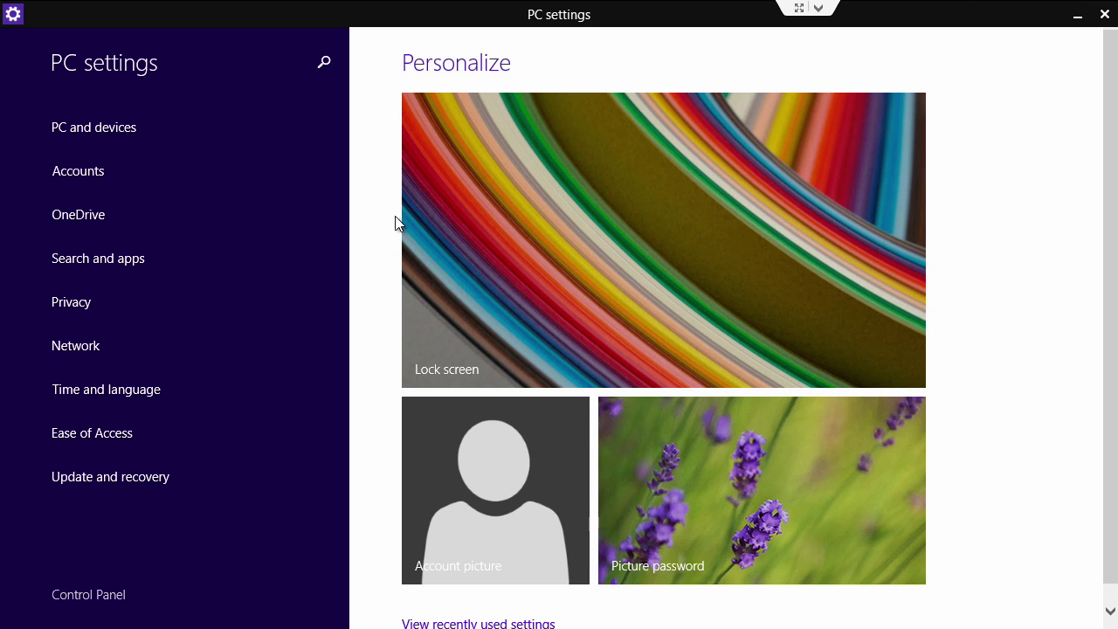
Under PC and devices, review the Disk space page, then show PC info.
click(132, 129)
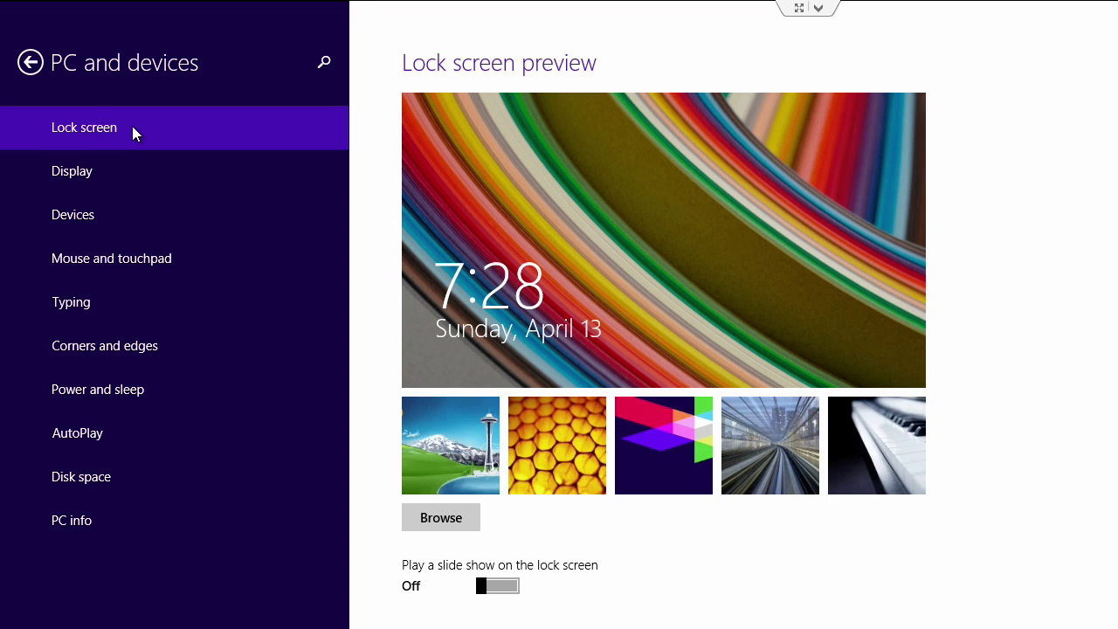
click(79, 485)
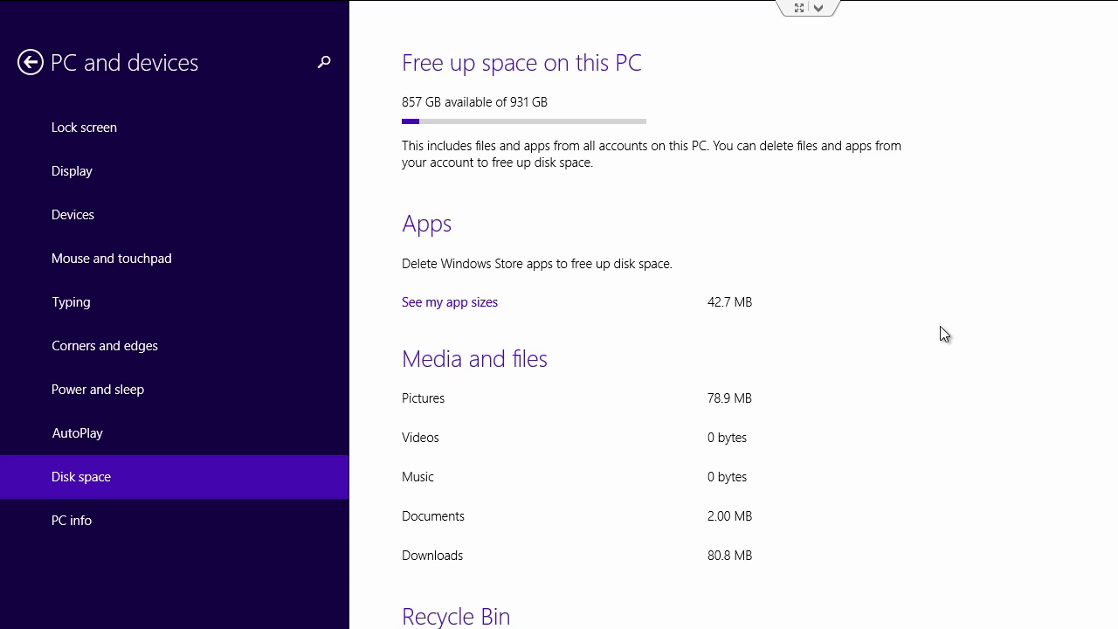
scroll(966, 380, down, 2)
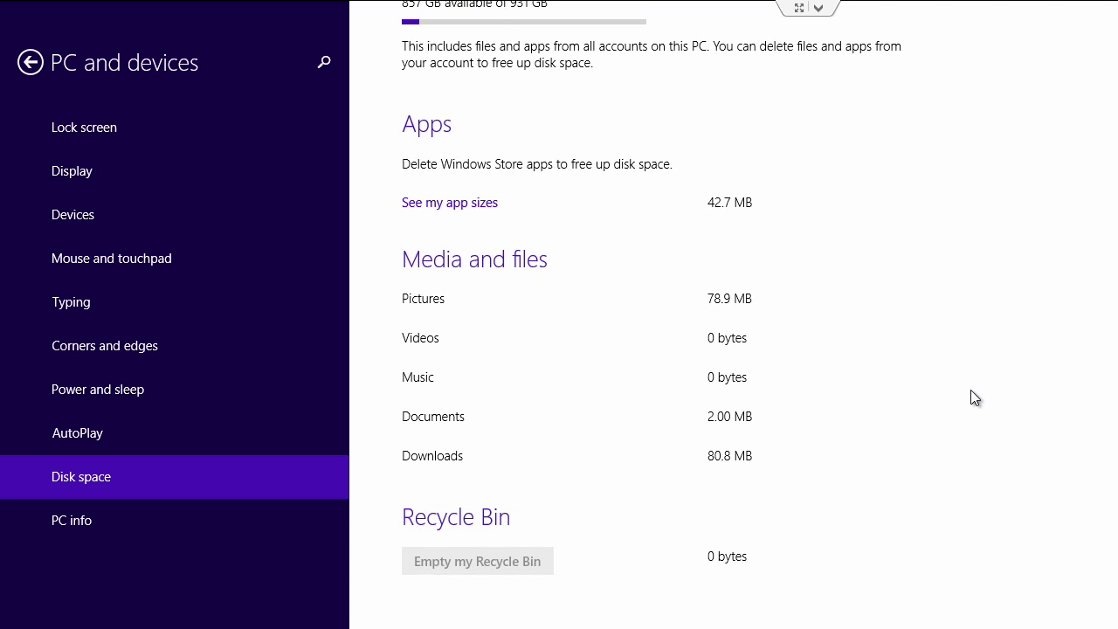
scroll(970, 389, up, 2)
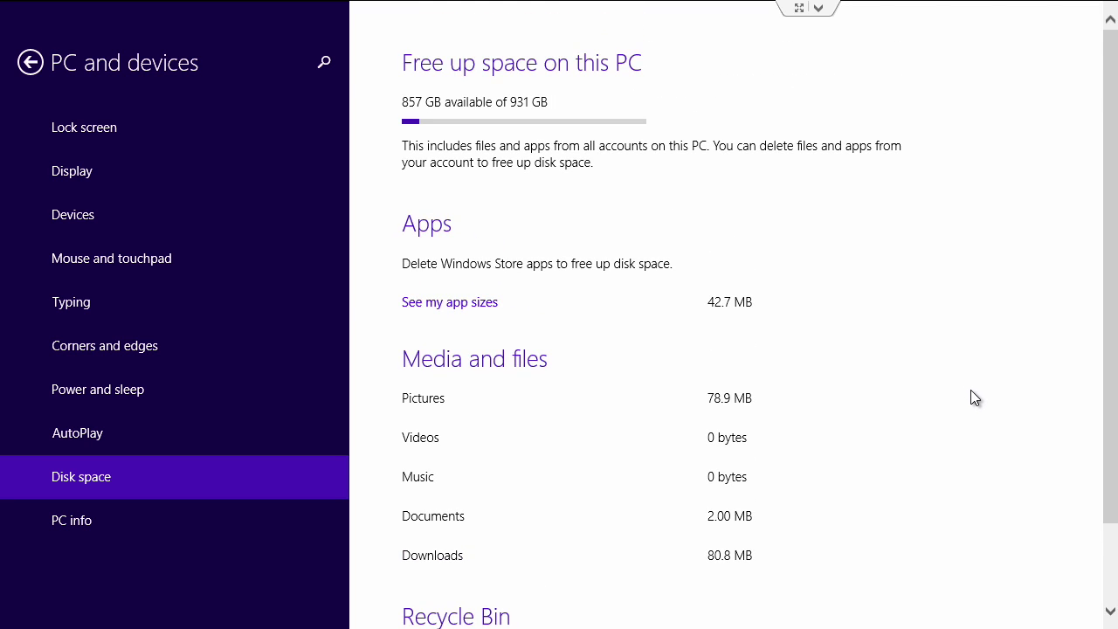
click(62, 522)
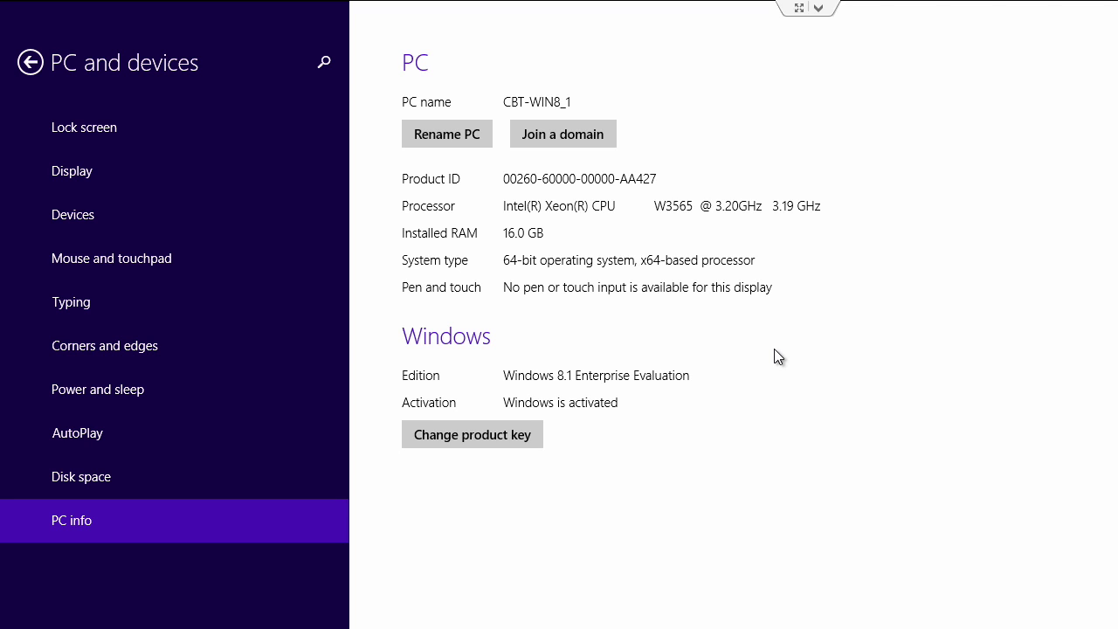
Leave PC settings and return to the desktop with Windows+D.
key(super+d)
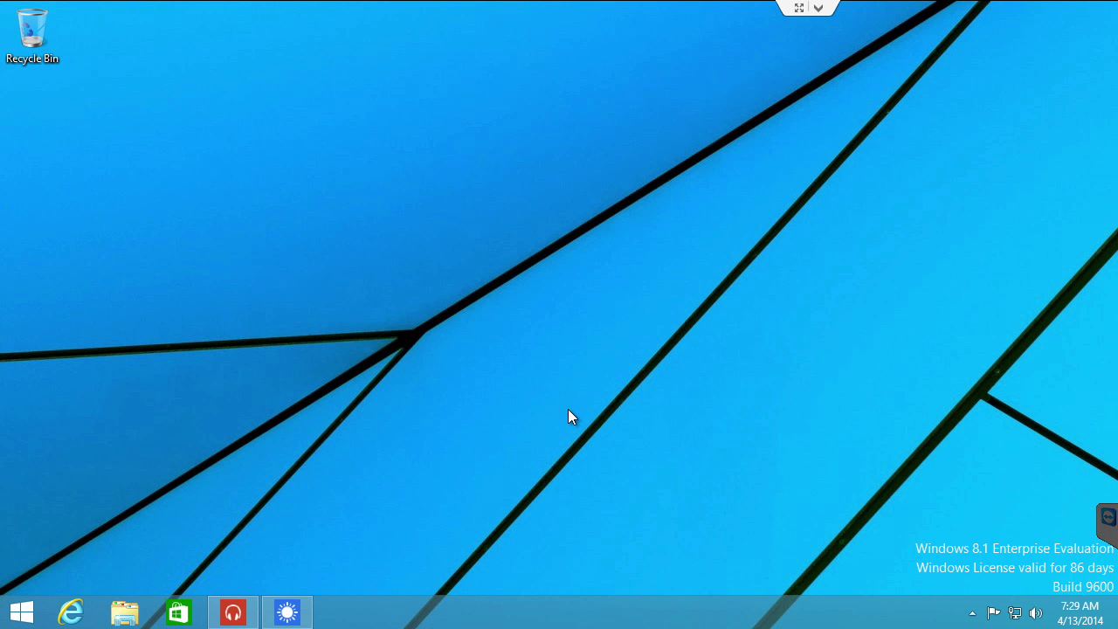